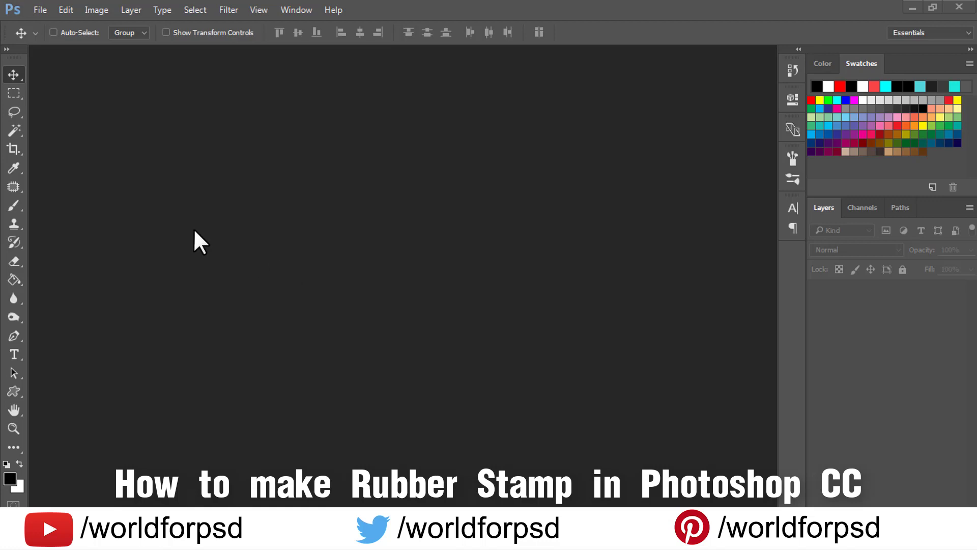
Create Untitled-1, a 2000 × 2000 px document with a white Background layer.
{"action": "left_click", "coordinate": [36, 12]}
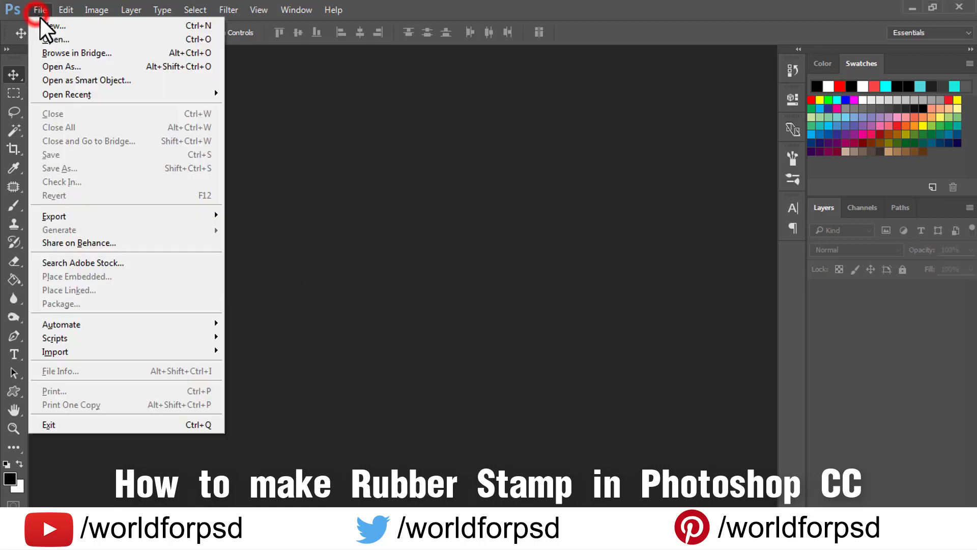
{"action": "left_click", "coordinate": [97, 30]}
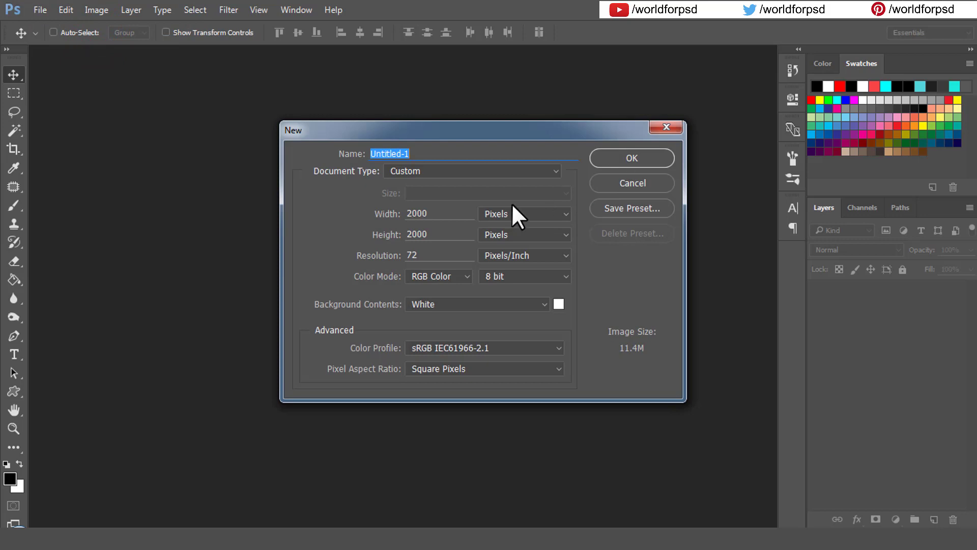
{"action": "double_click", "coordinate": [433, 233]}
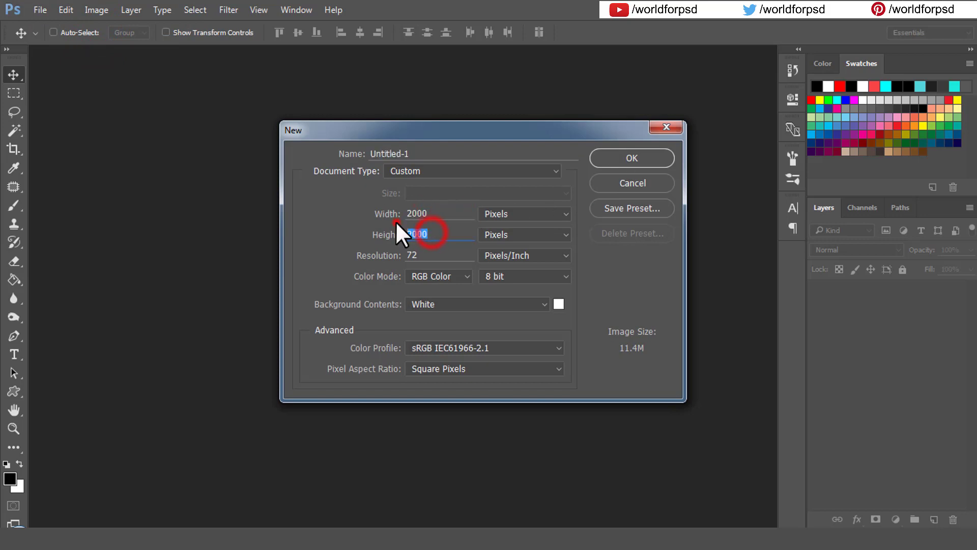
{"action": "left_click", "coordinate": [632, 158]}
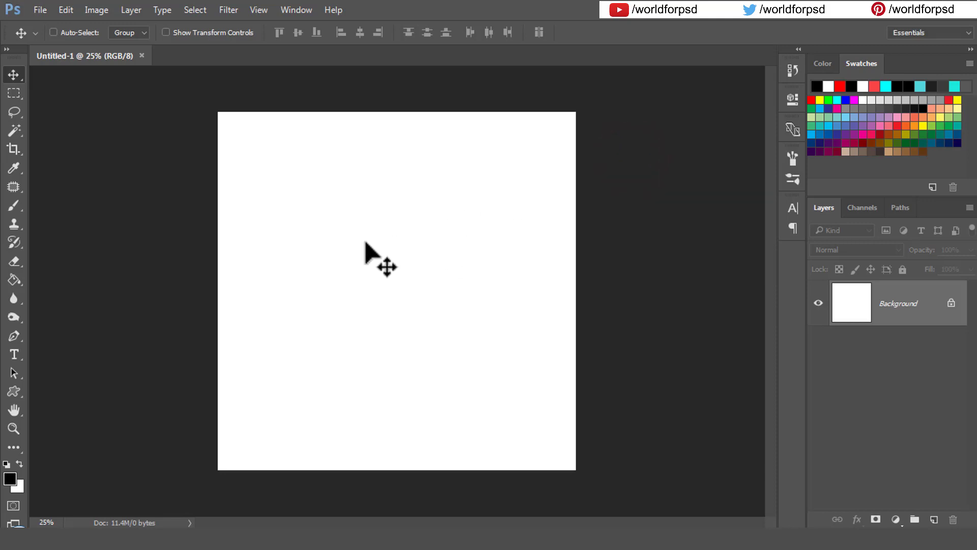
Draw a wide rectangular marquee selection across the middle of the canvas.
{"action": "left_click", "coordinate": [11, 92]}
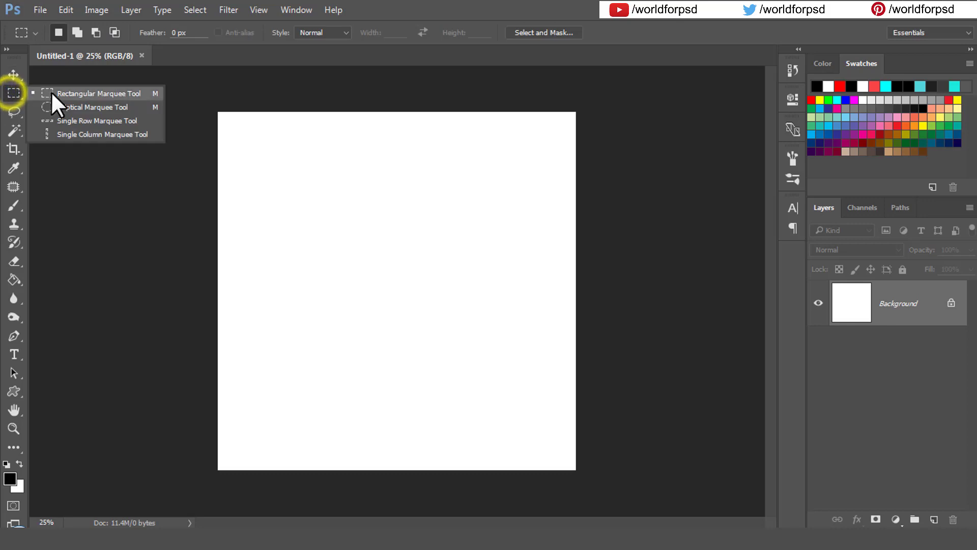
{"action": "left_click", "coordinate": [69, 93]}
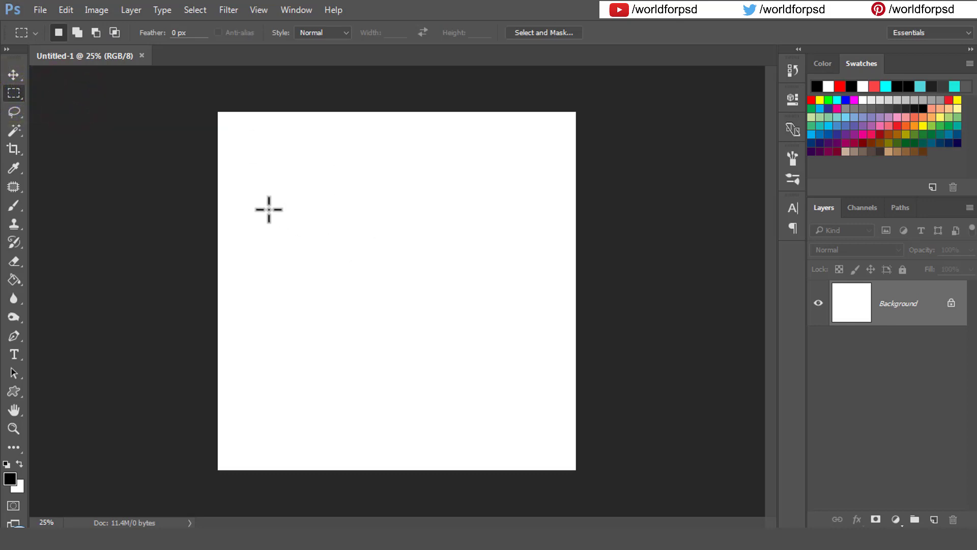
{"action": "left_click_drag", "start_coordinate": [264, 203], "coordinate": [530, 381]}
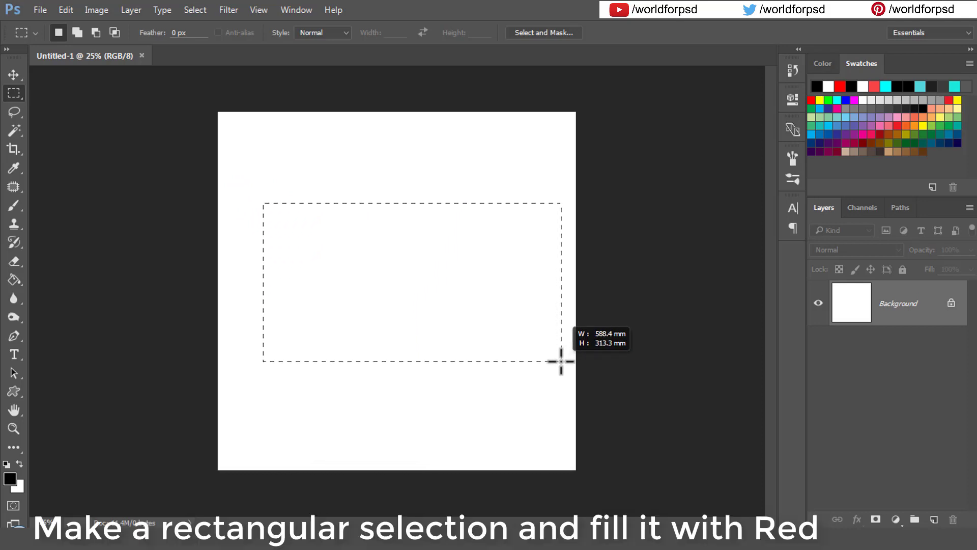
{"action": "left_click_drag", "start_coordinate": [530, 380], "coordinate": [561, 361]}
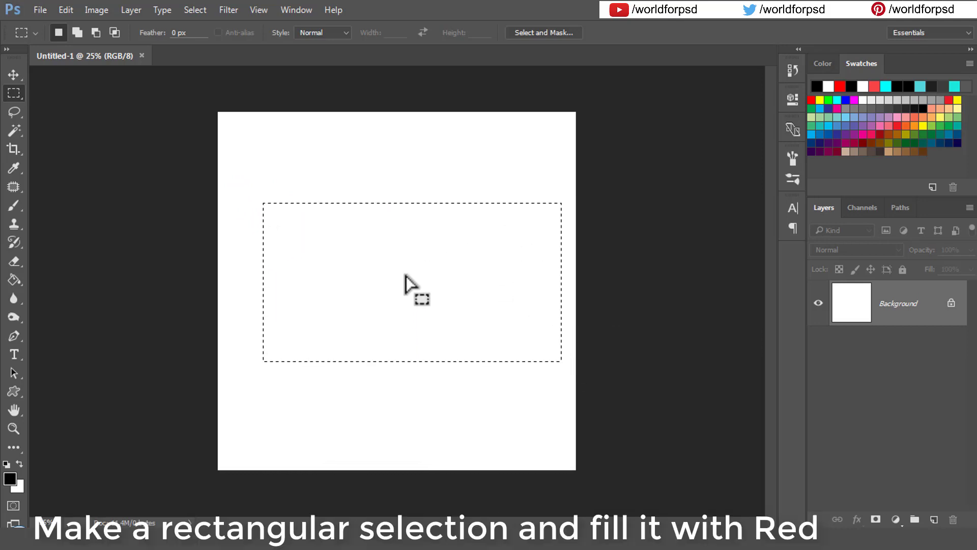
Add a new layer and set the foreground colour to deep red #d30808.
{"action": "left_click", "coordinate": [934, 519]}
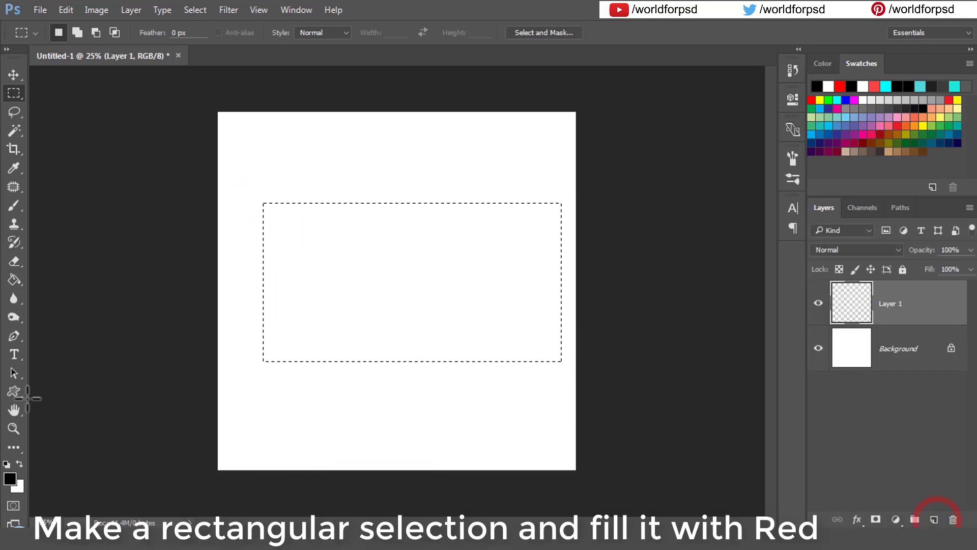
{"action": "left_click", "coordinate": [10, 479]}
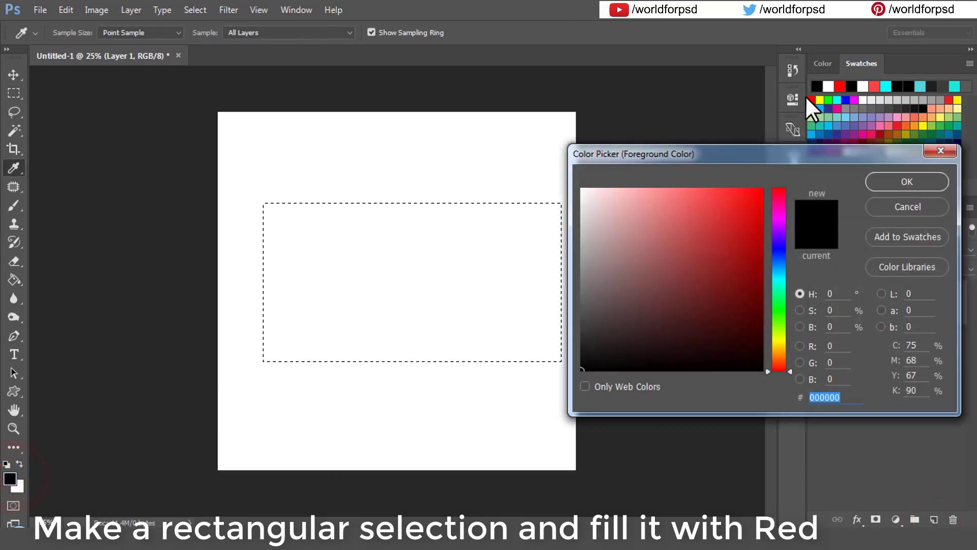
{"action": "left_click", "coordinate": [812, 100]}
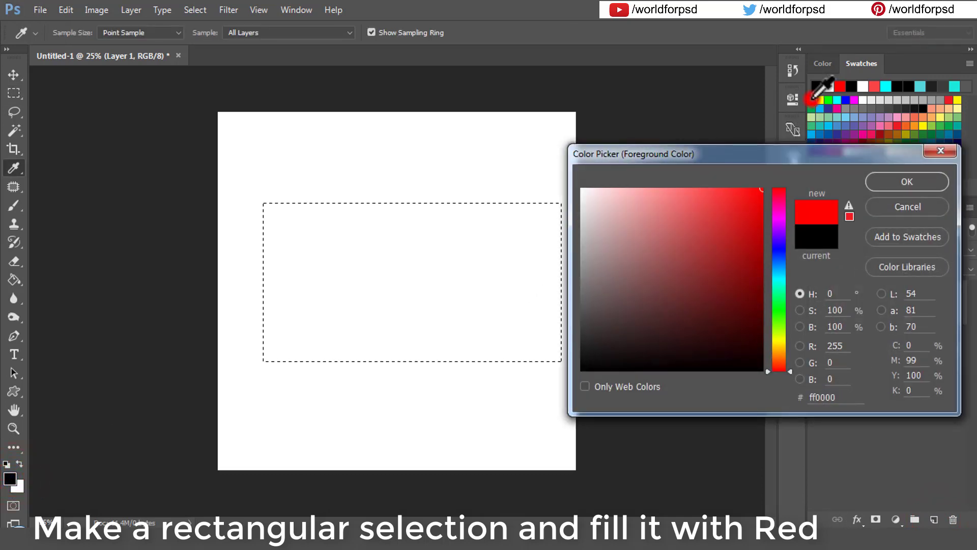
{"action": "left_click", "coordinate": [755, 242]}
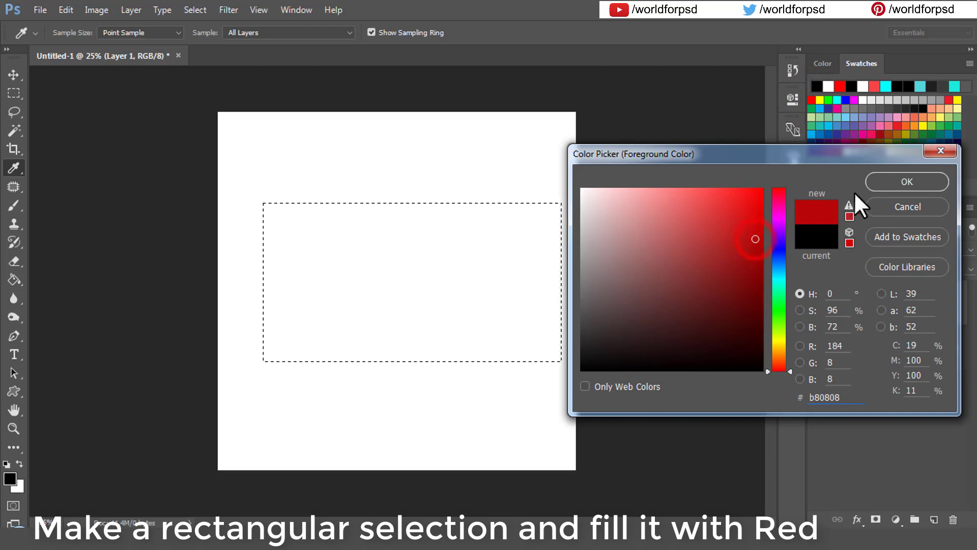
{"action": "left_click", "coordinate": [756, 219]}
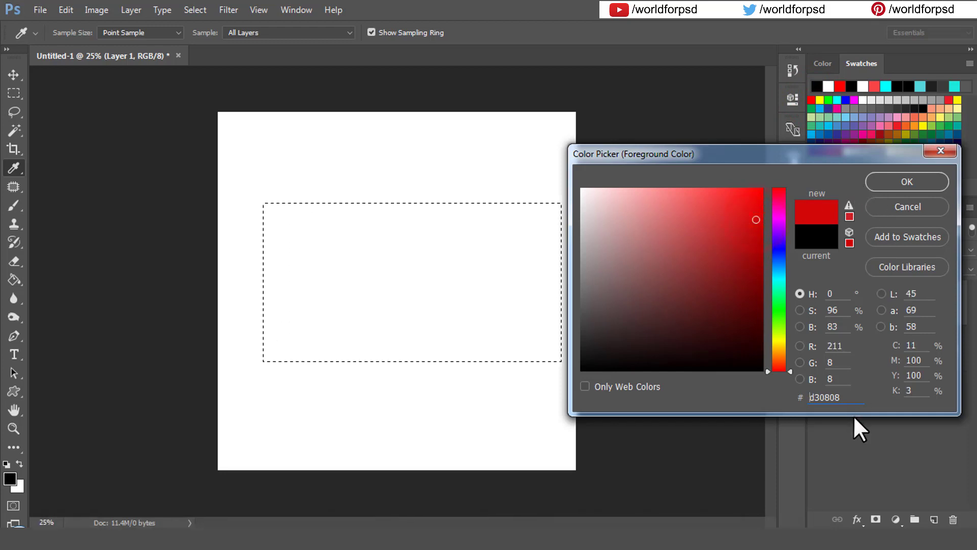
{"action": "left_click", "coordinate": [889, 182]}
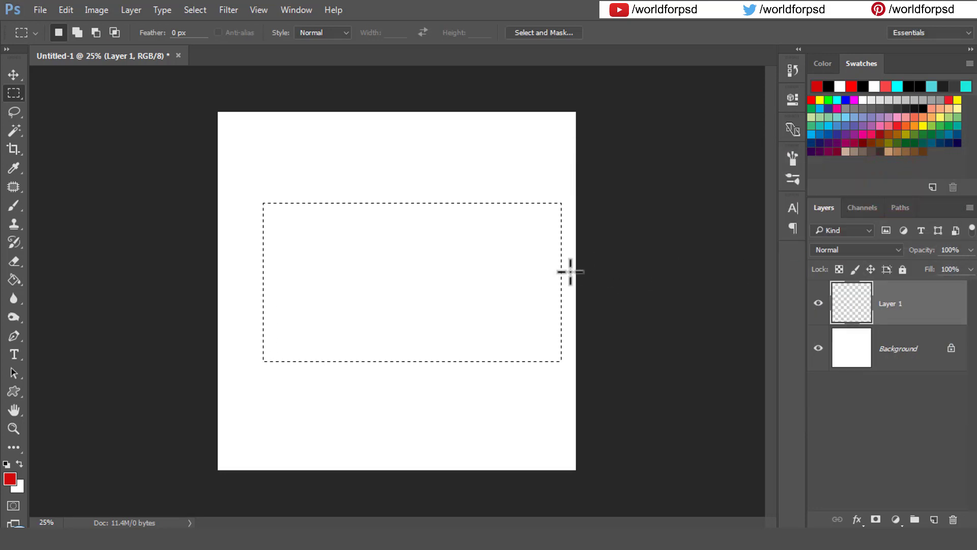
Fill the selected rectangle with red using the Paint Bucket, then deselect.
{"action": "left_click", "coordinate": [15, 281]}
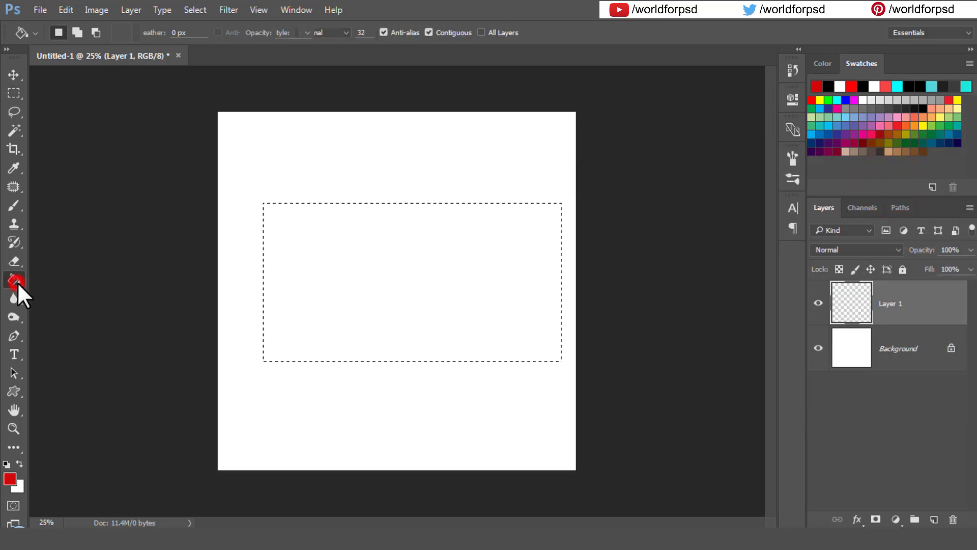
{"action": "left_click", "coordinate": [450, 264]}
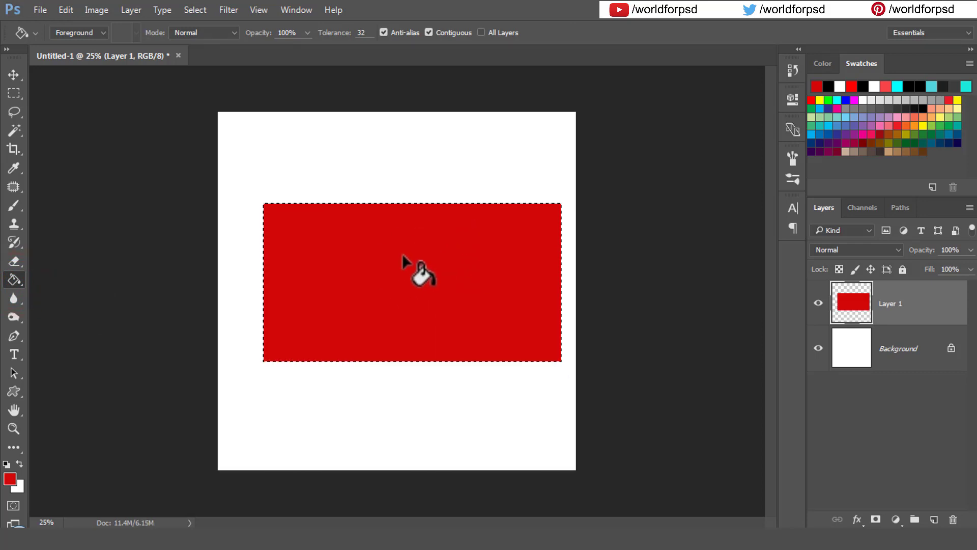
{"action": "left_click", "coordinate": [191, 10]}
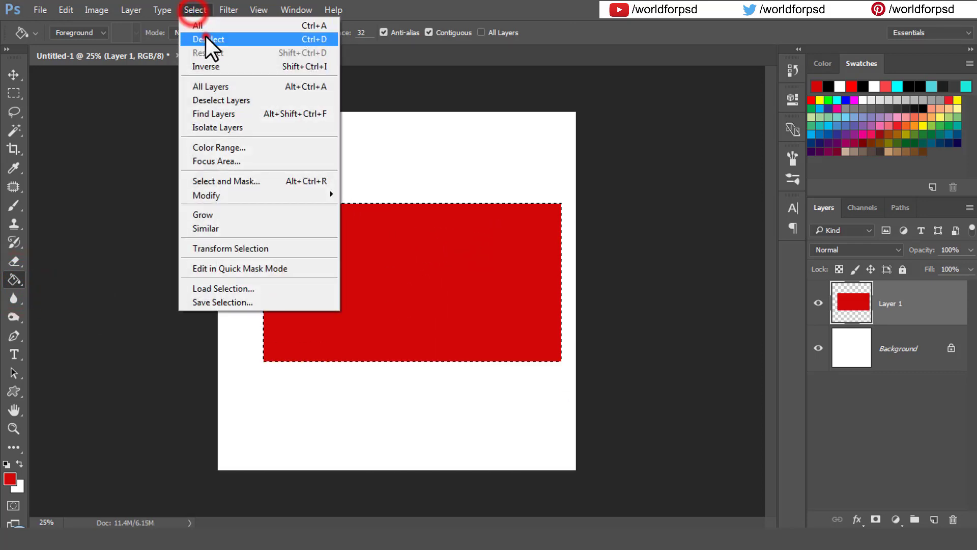
{"action": "left_click", "coordinate": [205, 36]}
Delete an inner rectangle from the red block on Layer 1 and deselect, leaving a hollow frame.
{"action": "right_click", "coordinate": [13, 91]}
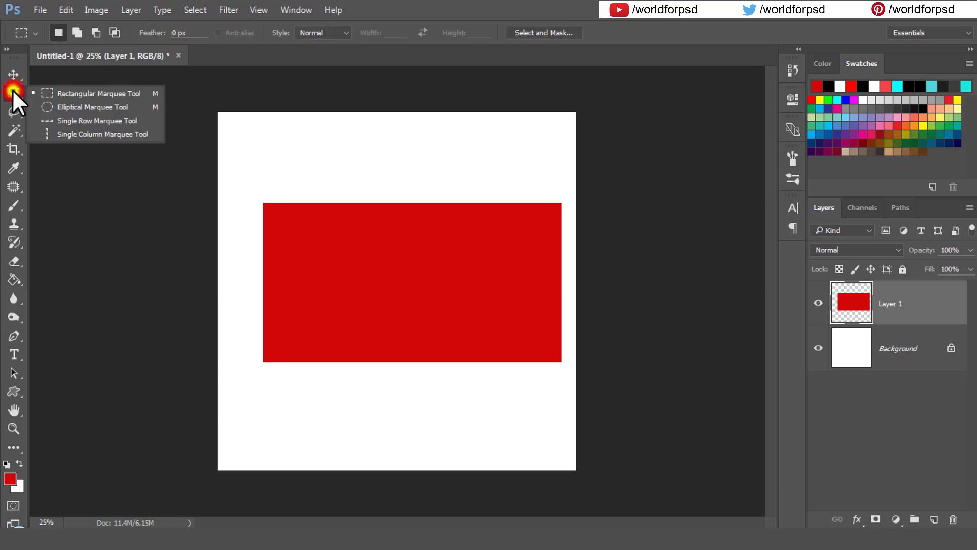
{"action": "left_click", "coordinate": [74, 95]}
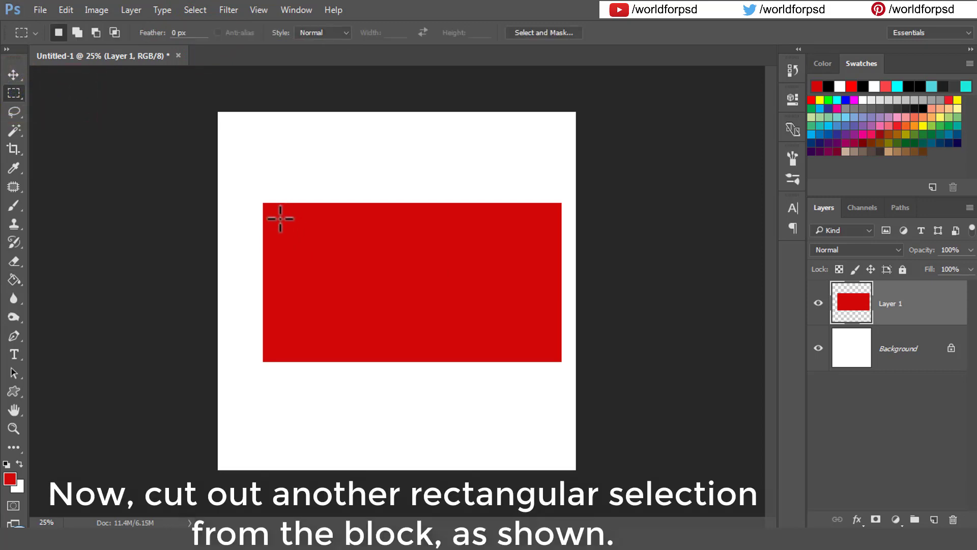
{"action": "mouse_move", "coordinate": [284, 219]}
{"action": "left_mouse_down"}
{"action": "mouse_move", "coordinate": [546, 344]}
{"action": "mouse_move", "coordinate": [538, 341]}
{"action": "left_mouse_up"}
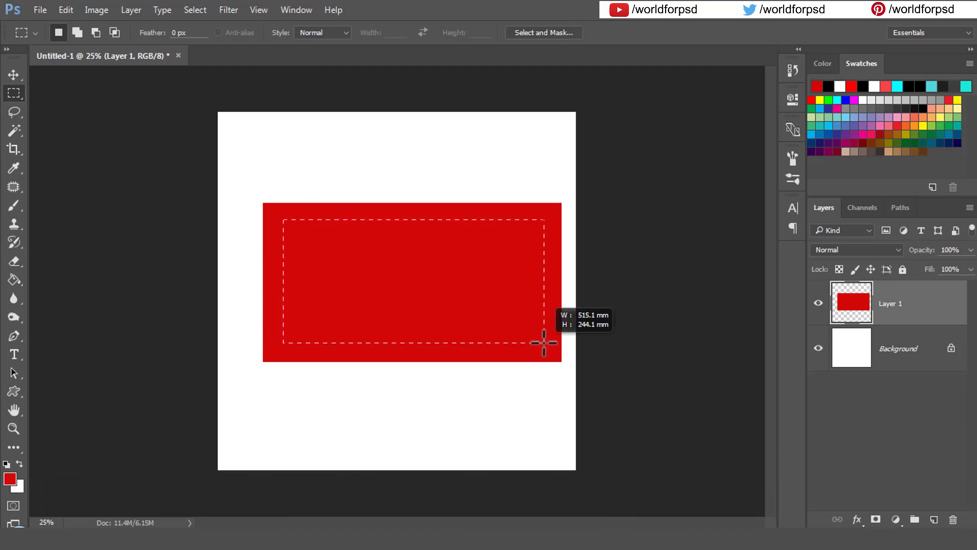
{"action": "left_click_drag", "start_coordinate": [537, 341], "coordinate": [544, 343]}
{"action": "left_click", "coordinate": [544, 342]}
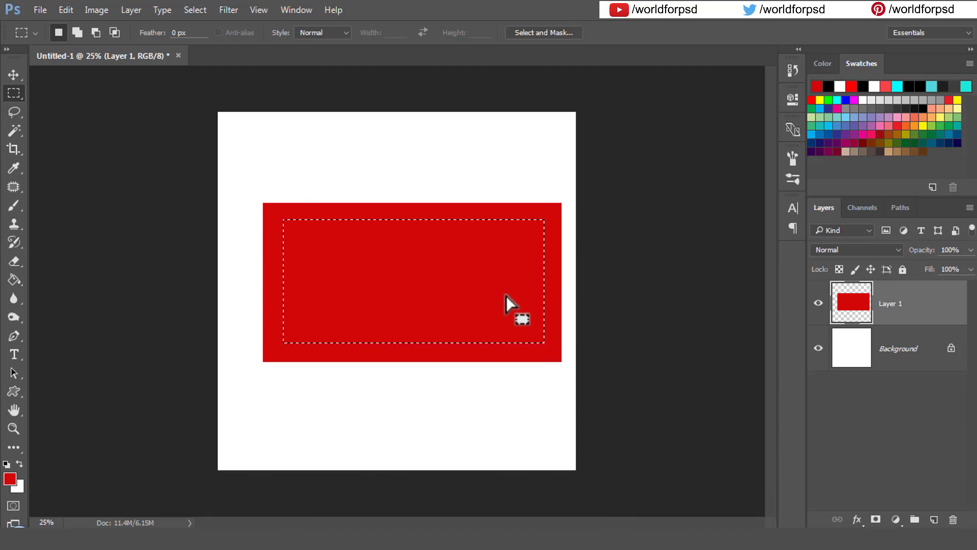
{"action": "key", "text": "BackSpace"}
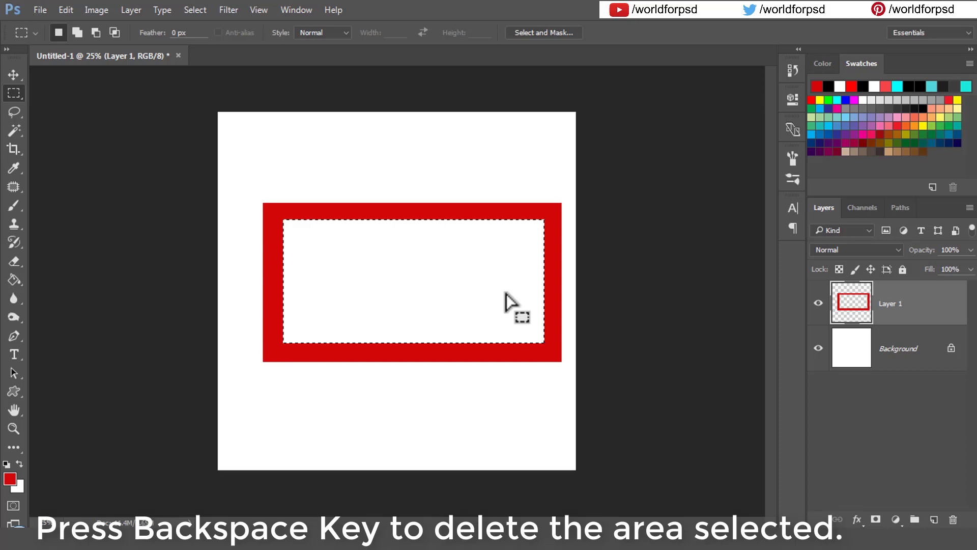
{"action": "left_click", "coordinate": [194, 11]}
{"action": "left_click", "coordinate": [217, 39]}
Type FREE in a Black-weight text box inside the red frame.
{"action": "key", "text": "v"}
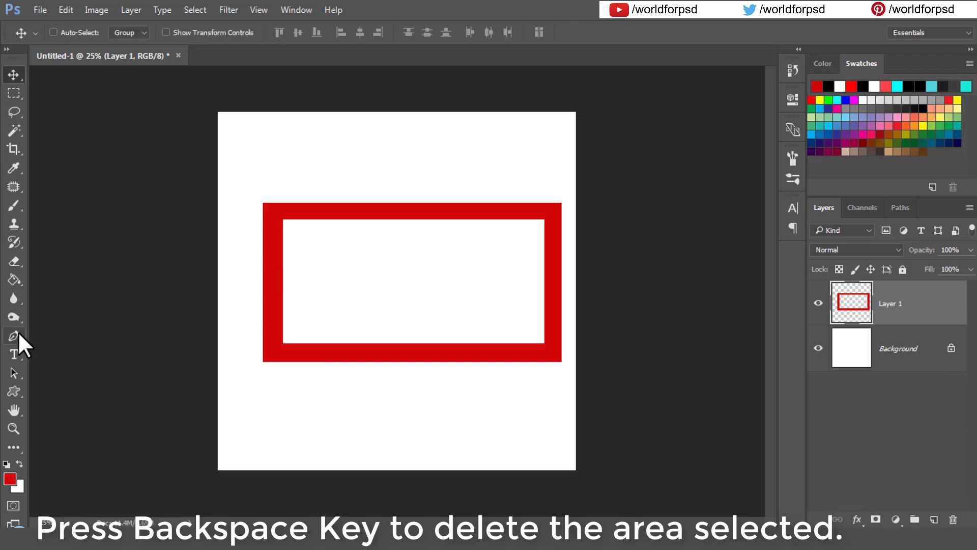
{"action": "left_click", "coordinate": [14, 354]}
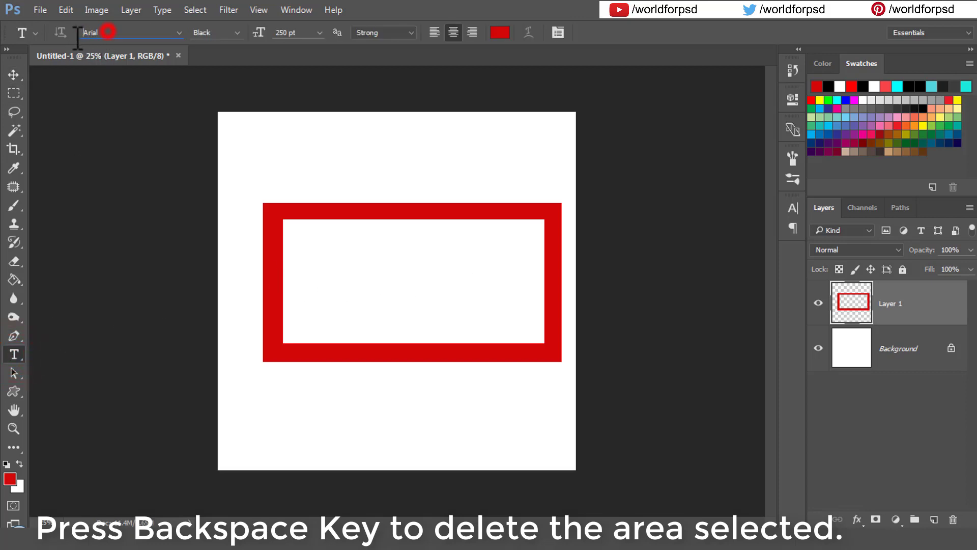
{"action": "left_click", "coordinate": [202, 34]}
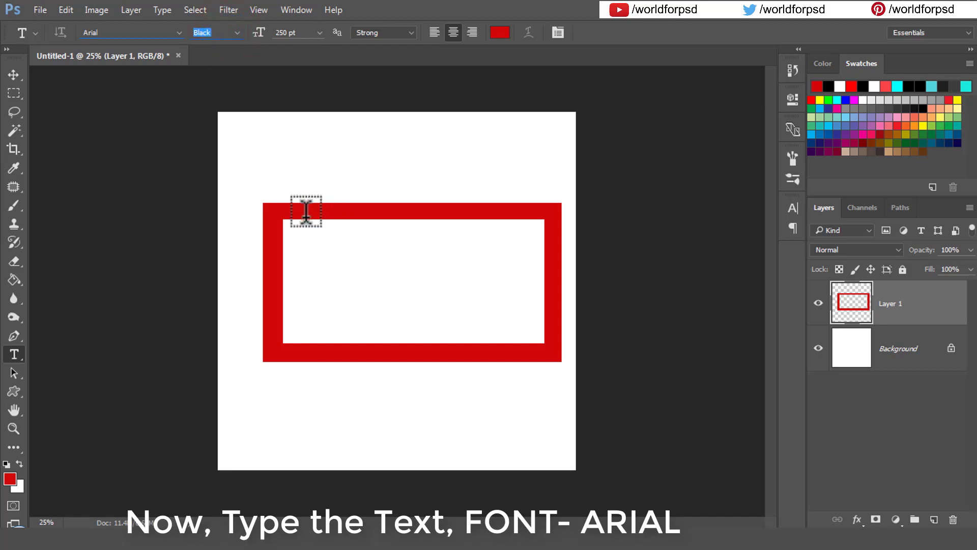
{"action": "left_click_drag", "start_coordinate": [297, 230], "coordinate": [530, 345]}
{"action": "type", "text": "F"}
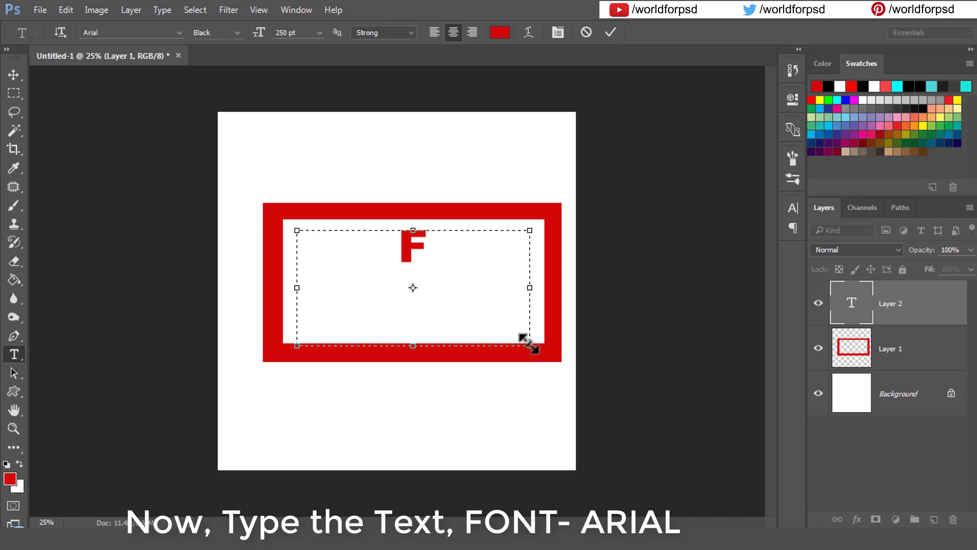
{"action": "type", "text": "RE"}
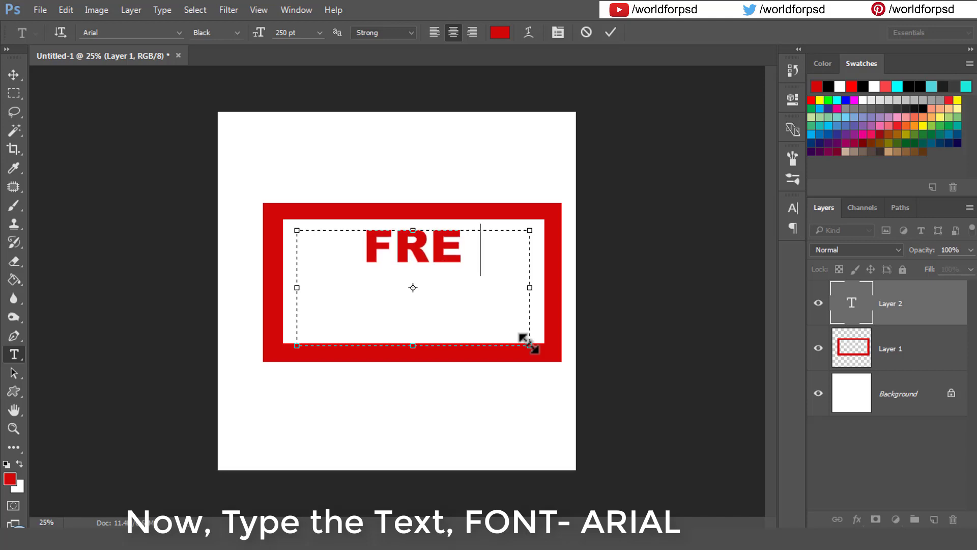
{"action": "type", "text": "E"}
Resize FREE to 450 pt, widen its text box to fit, and commit the text.
{"action": "left_click_drag", "start_coordinate": [496, 257], "coordinate": [337, 242]}
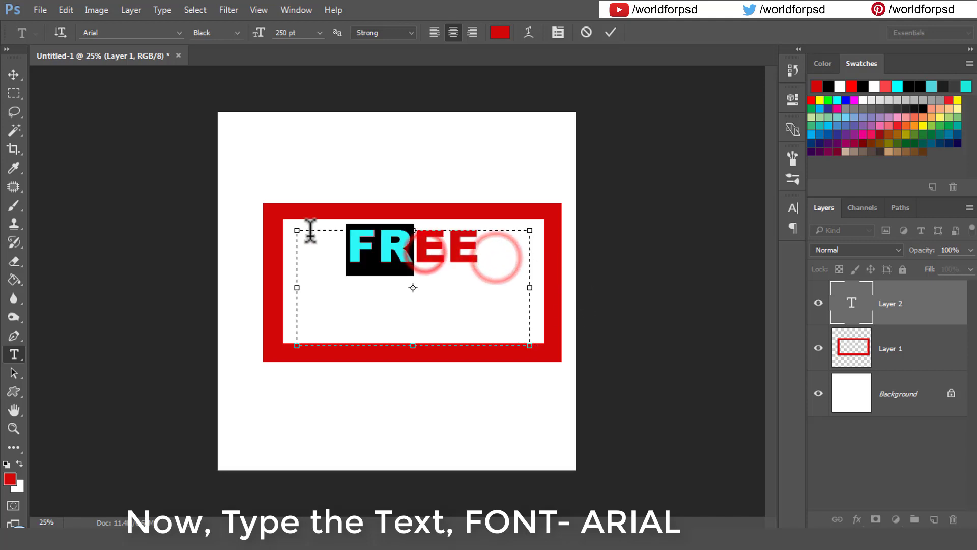
{"action": "left_click", "coordinate": [436, 270]}
{"action": "left_click_drag", "start_coordinate": [478, 262], "coordinate": [315, 240]}
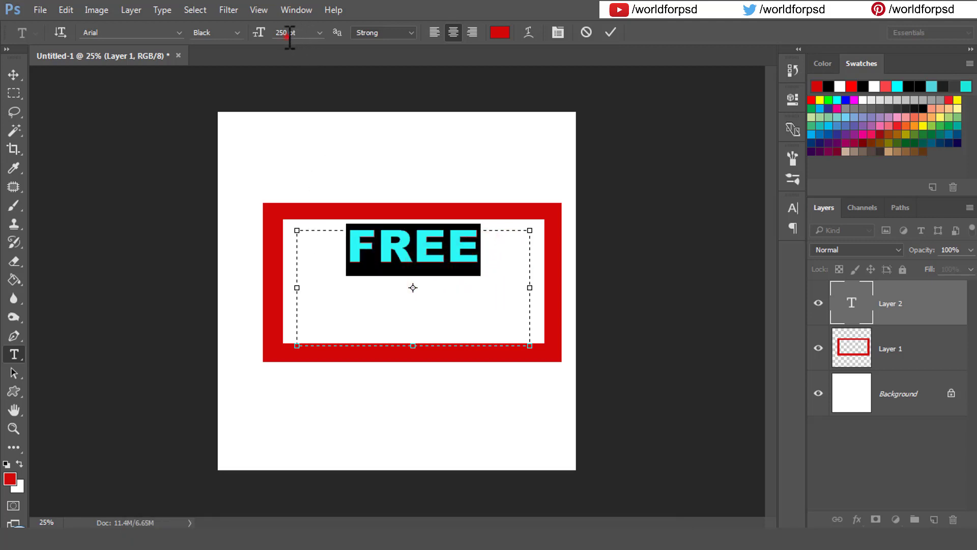
{"action": "type", "text": "452"}
{"action": "key", "text": "Return"}
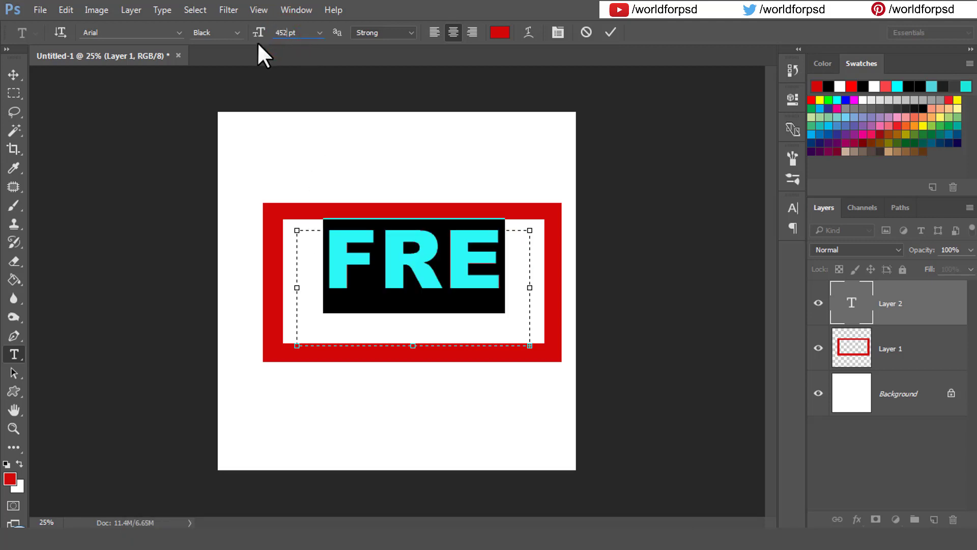
{"action": "key", "text": "BackSpace"}
{"action": "type", "text": "0"}
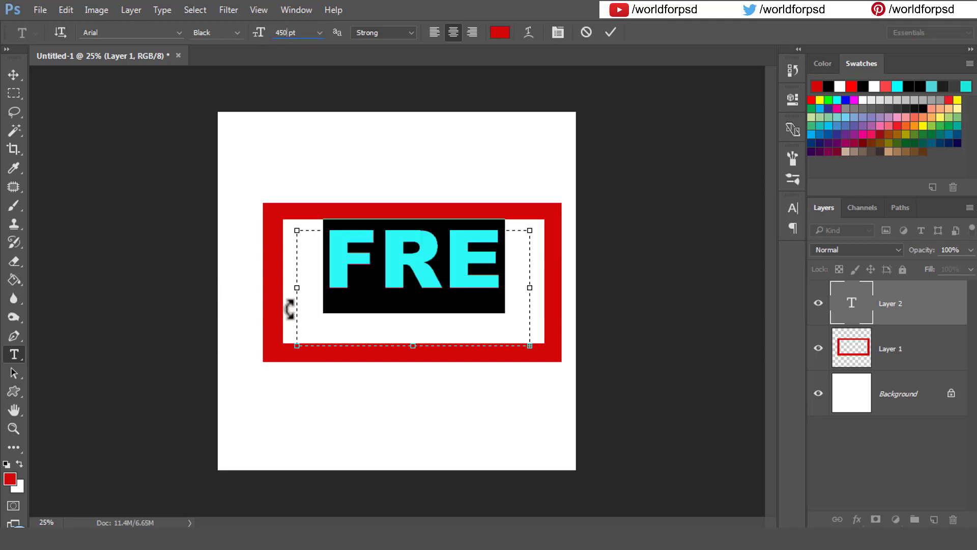
{"action": "left_click_drag", "start_coordinate": [297, 288], "coordinate": [279, 289]}
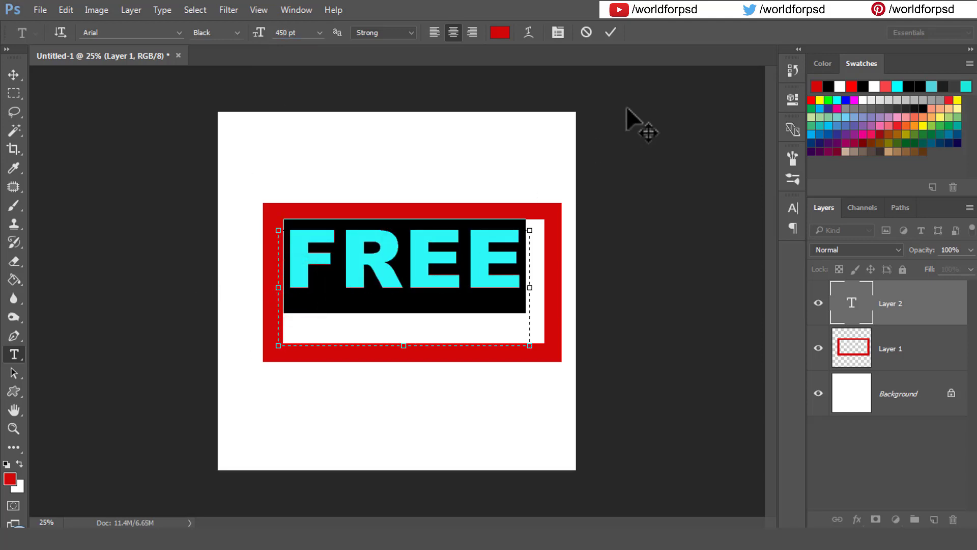
{"action": "left_click", "coordinate": [611, 32]}
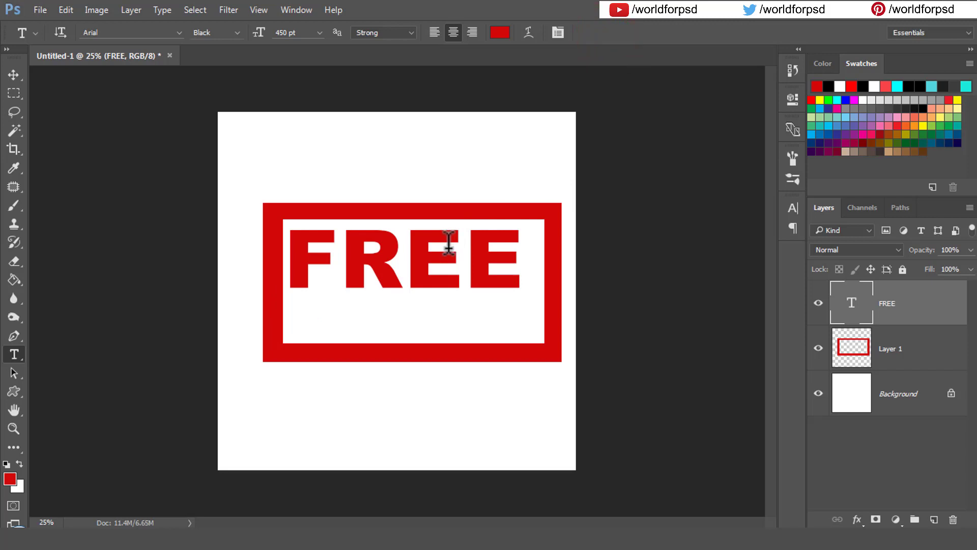
Move the FREE text down and slightly right so it sits centred in the frame.
{"action": "key", "text": "v"}
{"action": "left_click_drag", "start_coordinate": [447, 256], "coordinate": [454, 273]}
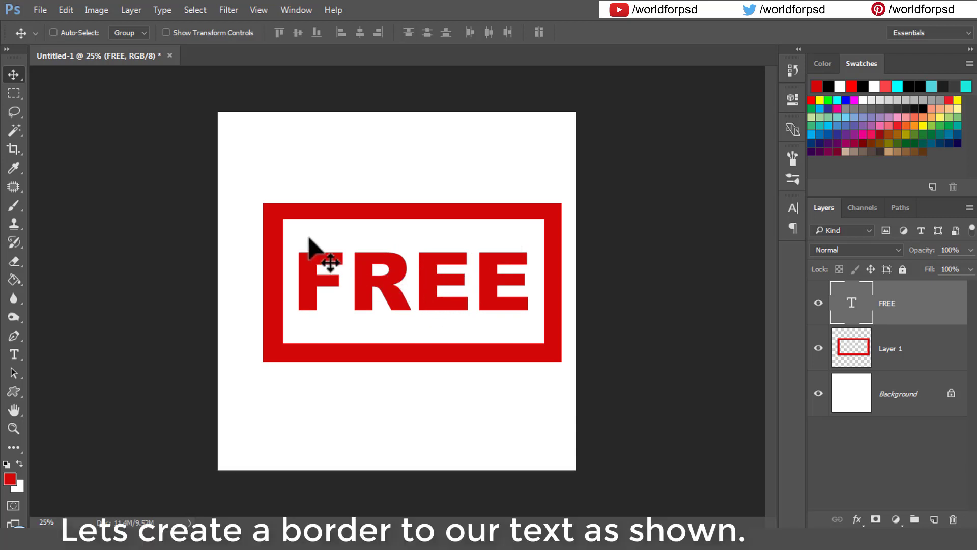
Select the area just inside the frame and fill it with red on a new Layer 2.
{"action": "left_click", "coordinate": [14, 93]}
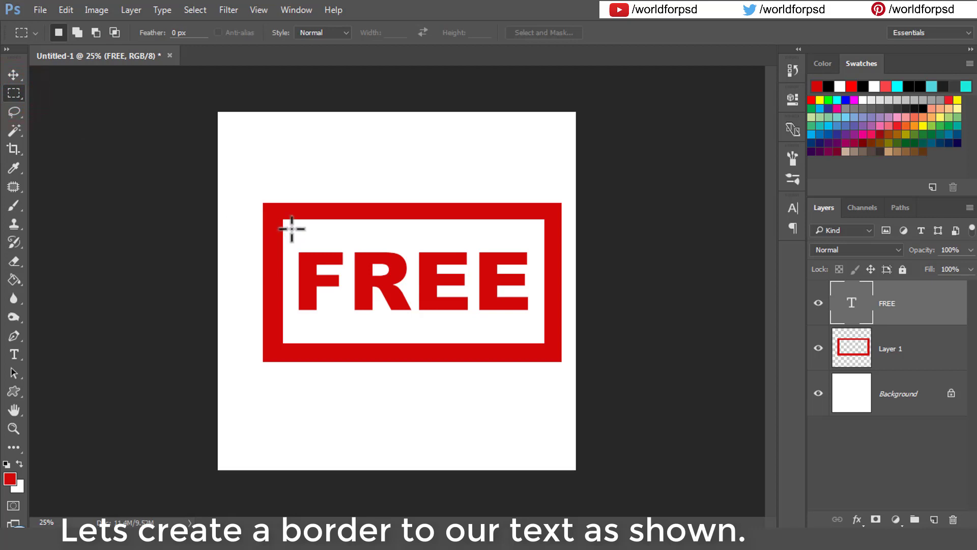
{"action": "left_click_drag", "start_coordinate": [290, 225], "coordinate": [538, 334]}
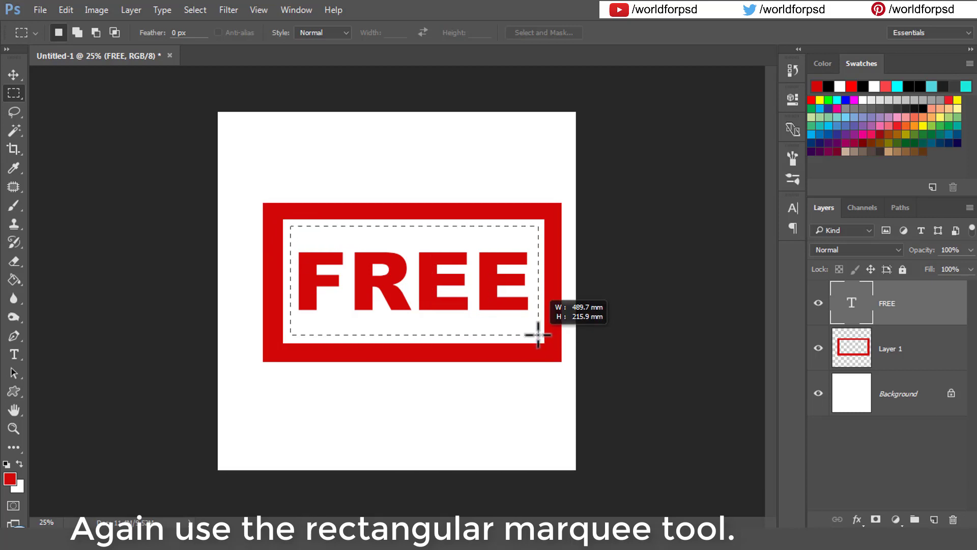
{"action": "left_click_drag", "start_coordinate": [538, 334], "coordinate": [538, 334]}
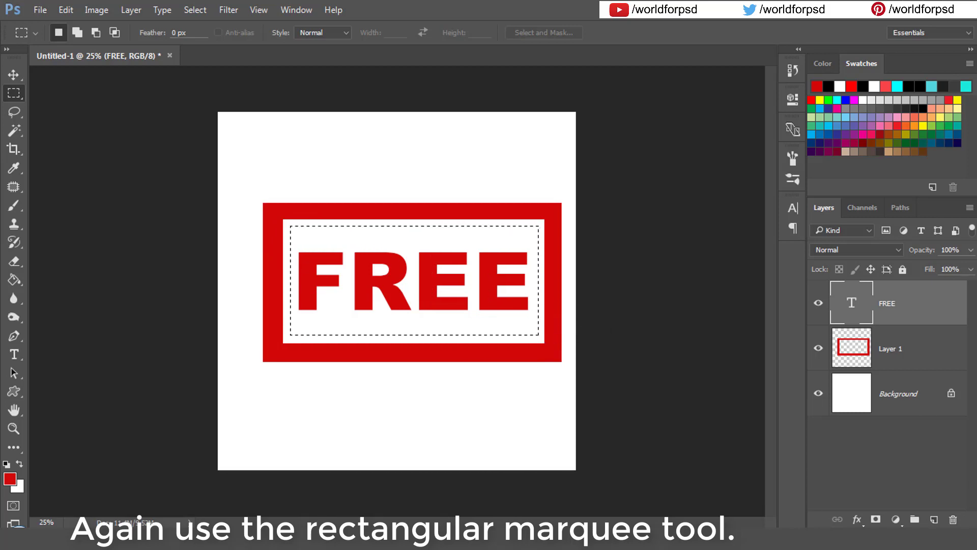
{"action": "left_click", "coordinate": [934, 519]}
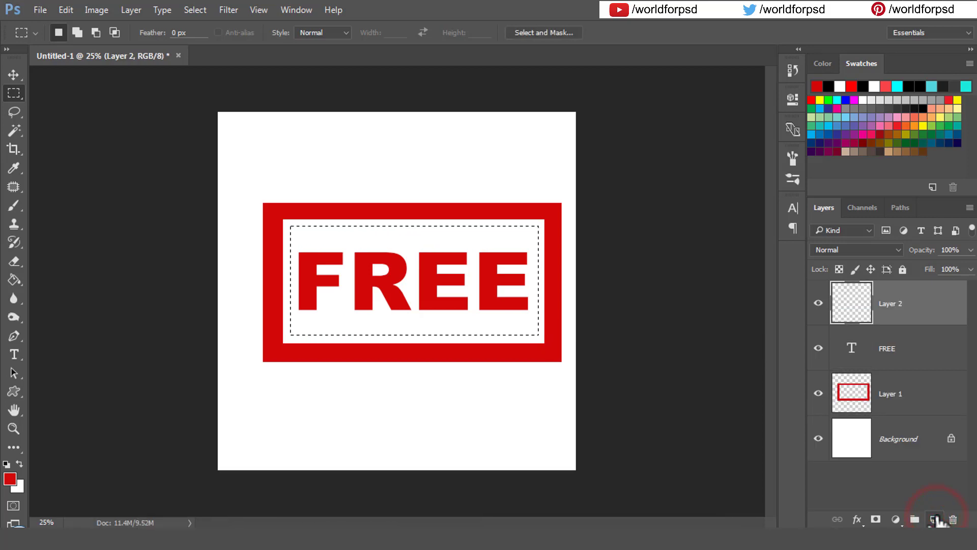
{"action": "key", "text": "alt+BackSpace"}
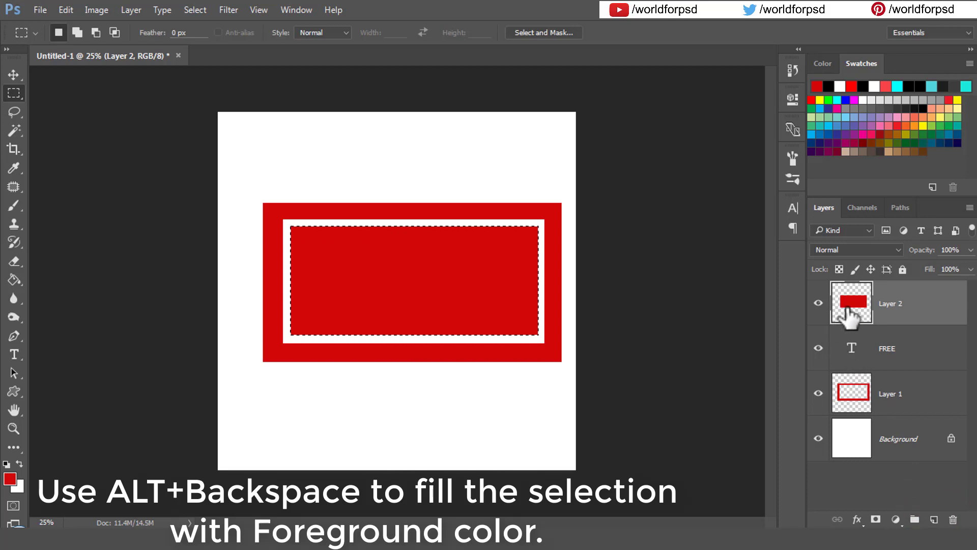
Contract the selection by 20 px and delete its interior, leaving a thin inner border.
{"action": "left_click", "coordinate": [195, 10]}
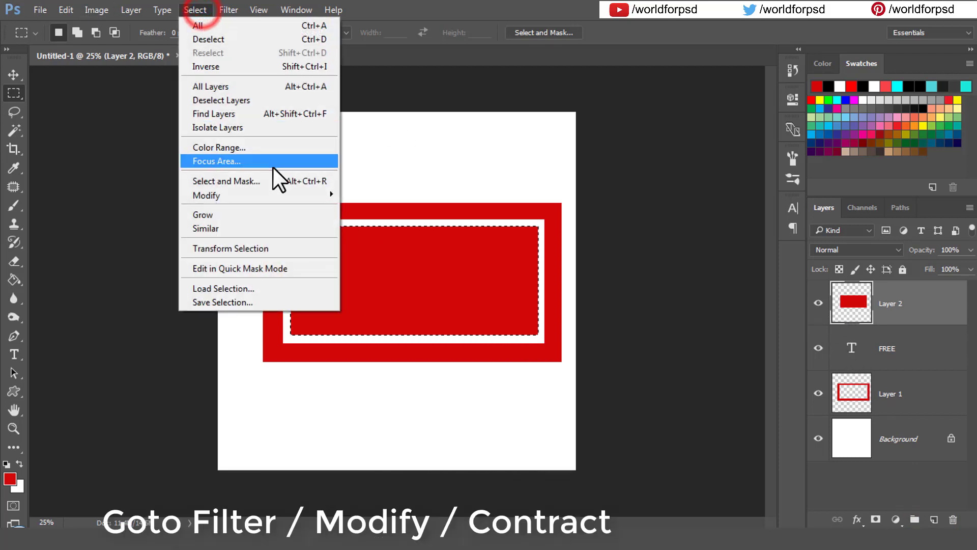
{"action": "left_click", "coordinate": [286, 194]}
{"action": "left_click", "coordinate": [389, 234]}
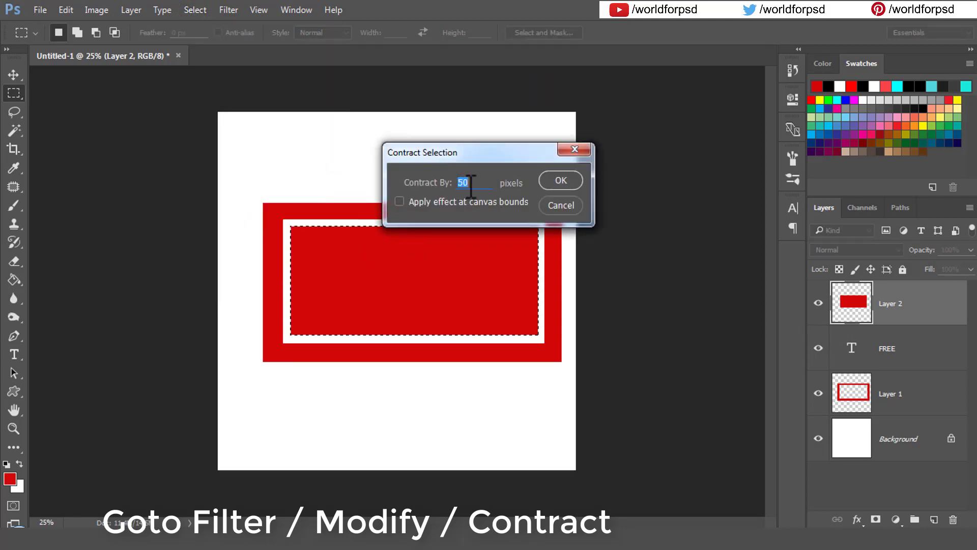
{"action": "key", "text": "Return"}
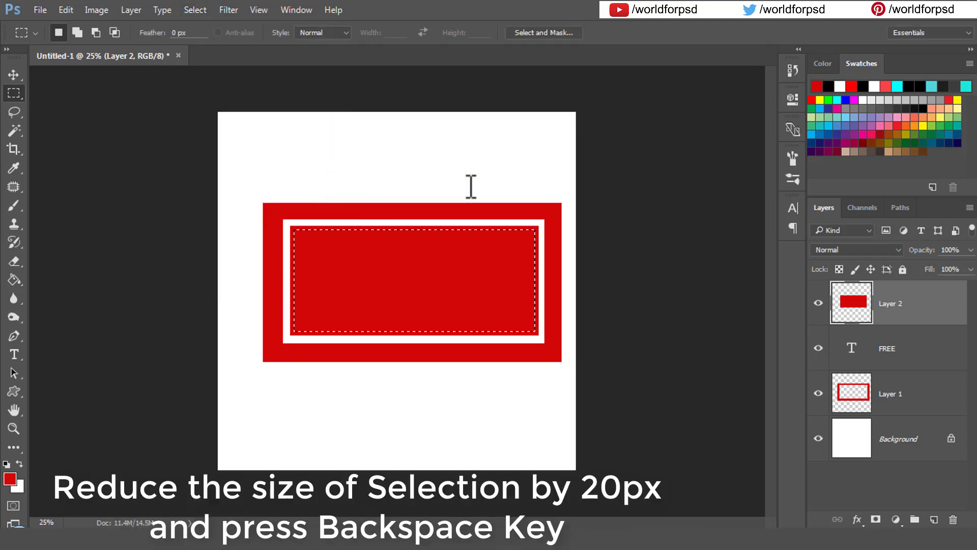
{"action": "key", "text": "BackSpace"}
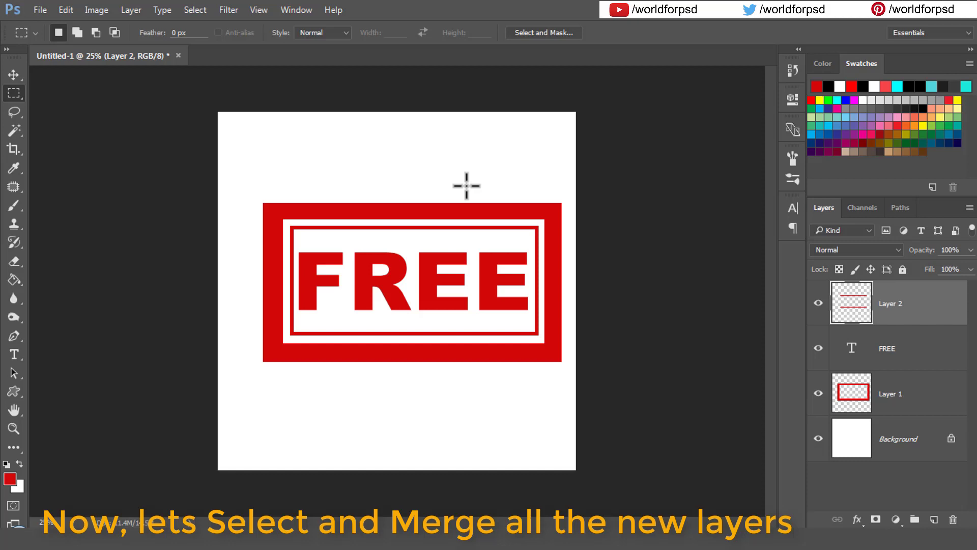
Merge Layer 1, the FREE text layer and Layer 2 into a single Layer 2.
{"action": "left_click", "coordinate": [889, 393], "text": "shift"}
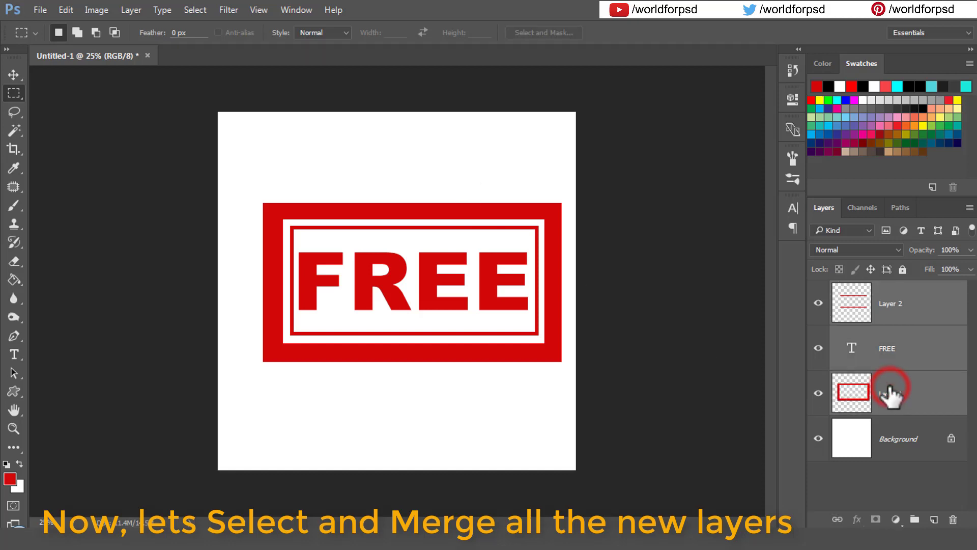
{"action": "right_click", "coordinate": [889, 391]}
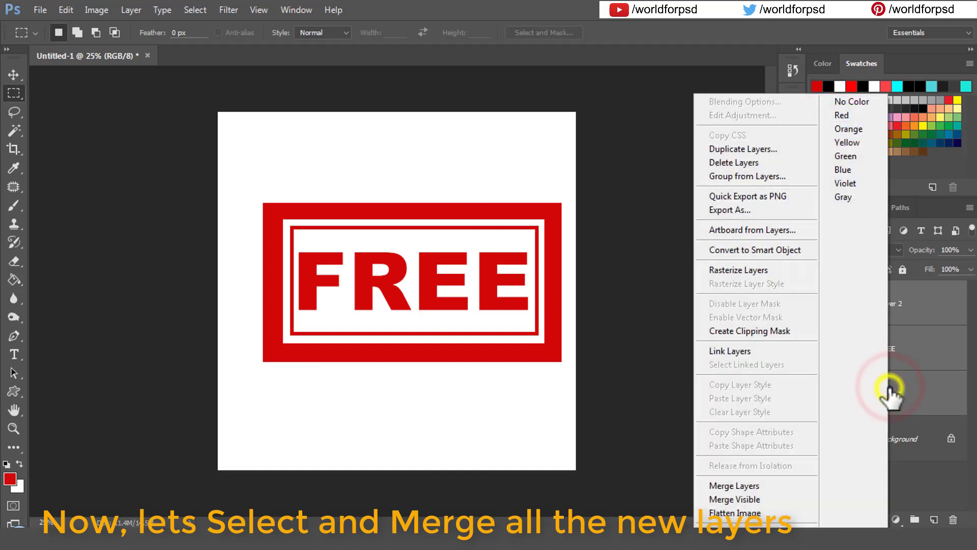
{"action": "left_click", "coordinate": [769, 486]}
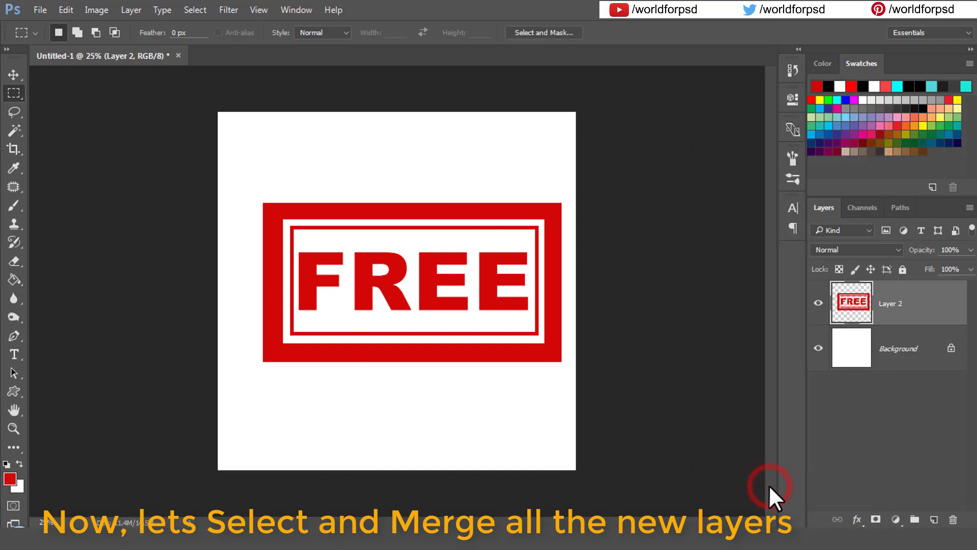
{"action": "left_click", "coordinate": [818, 303]}
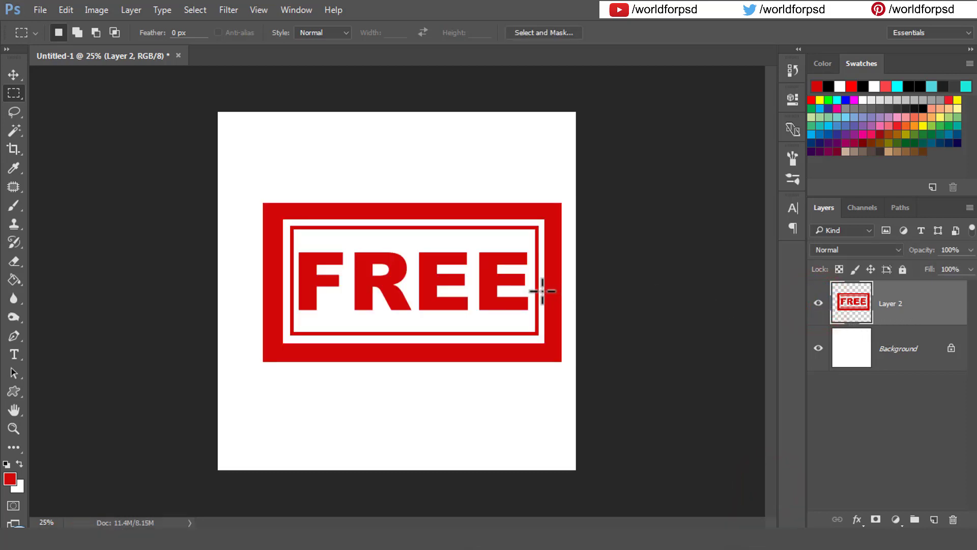
Rotate the stamp about 19.5° counter-clockwise with Free Transform and nudge it left.
{"action": "key", "text": "v"}
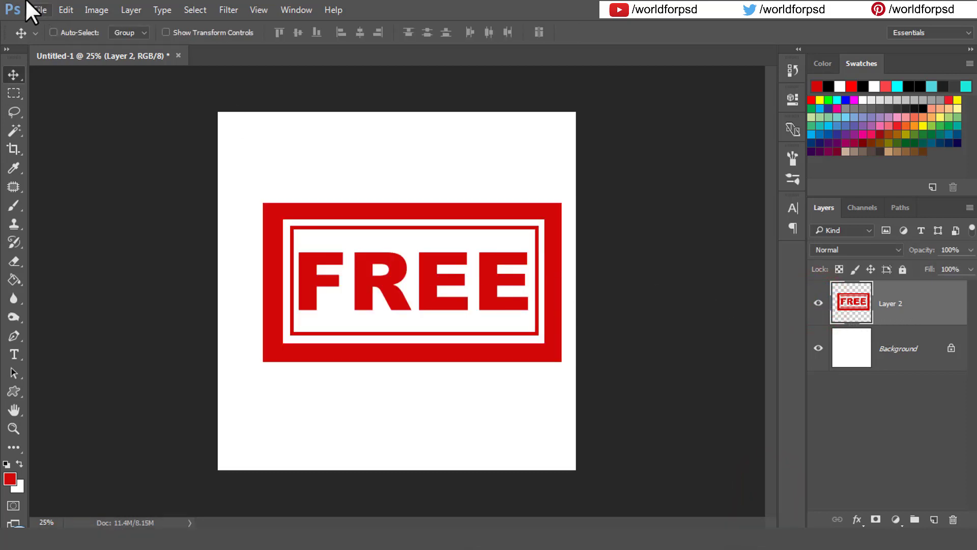
{"action": "left_click", "coordinate": [65, 10]}
{"action": "left_click", "coordinate": [250, 268]}
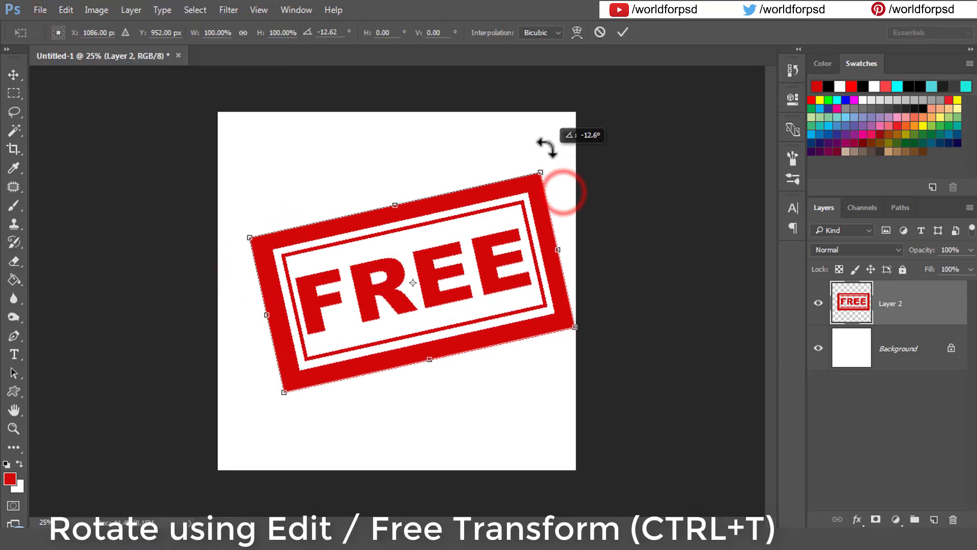
{"action": "left_click_drag", "start_coordinate": [562, 191], "coordinate": [535, 131]}
{"action": "left_click", "coordinate": [622, 32]}
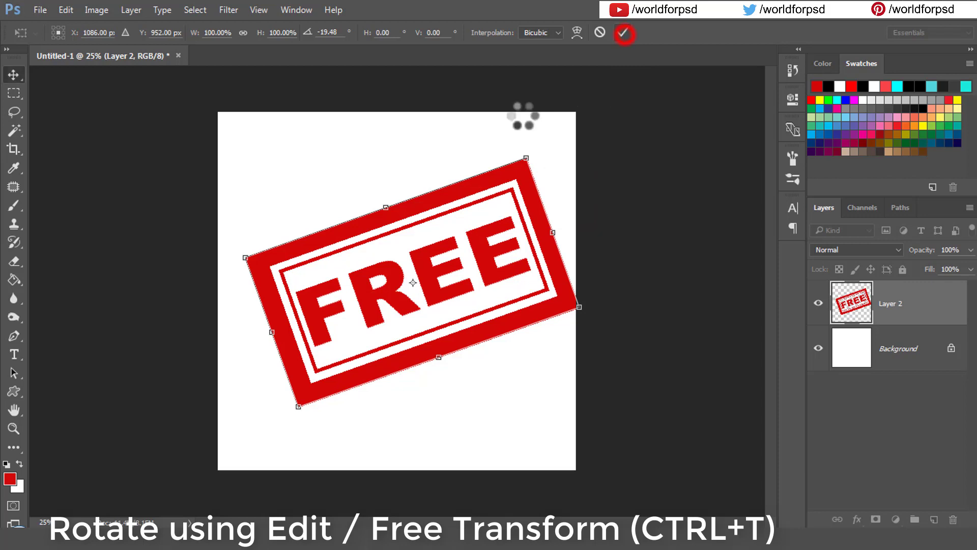
{"action": "mouse_move", "coordinate": [381, 284]}
{"action": "left_mouse_down"}
{"action": "mouse_move", "coordinate": [378, 275]}
{"action": "mouse_move", "coordinate": [377, 283]}
{"action": "left_mouse_up"}
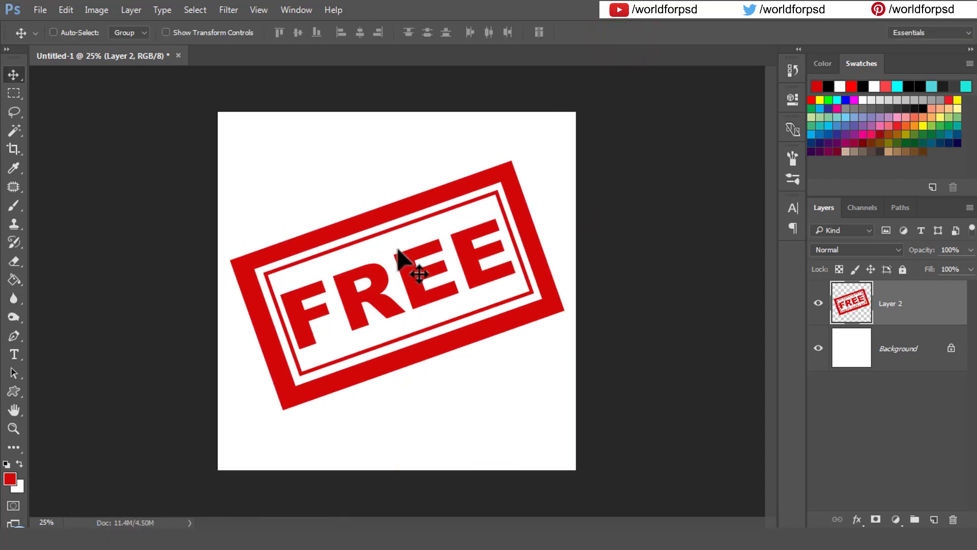
Choose the Rough Round Bristle brush and enlarge it to 417 px.
{"action": "left_click", "coordinate": [13, 206]}
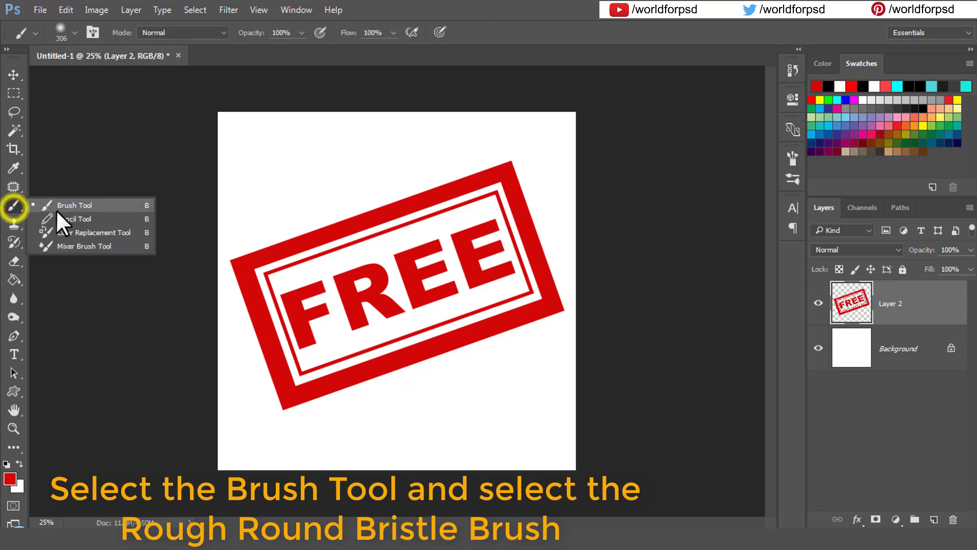
{"action": "left_click", "coordinate": [125, 203]}
{"action": "right_click", "coordinate": [278, 150]}
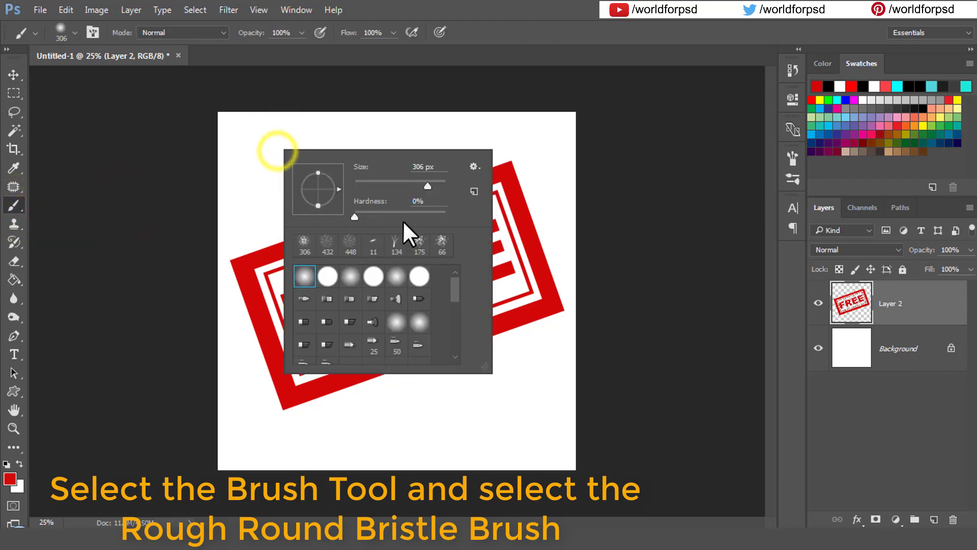
{"action": "scroll", "coordinate": [384, 321], "scroll_direction": "down", "scroll_amount": 2}
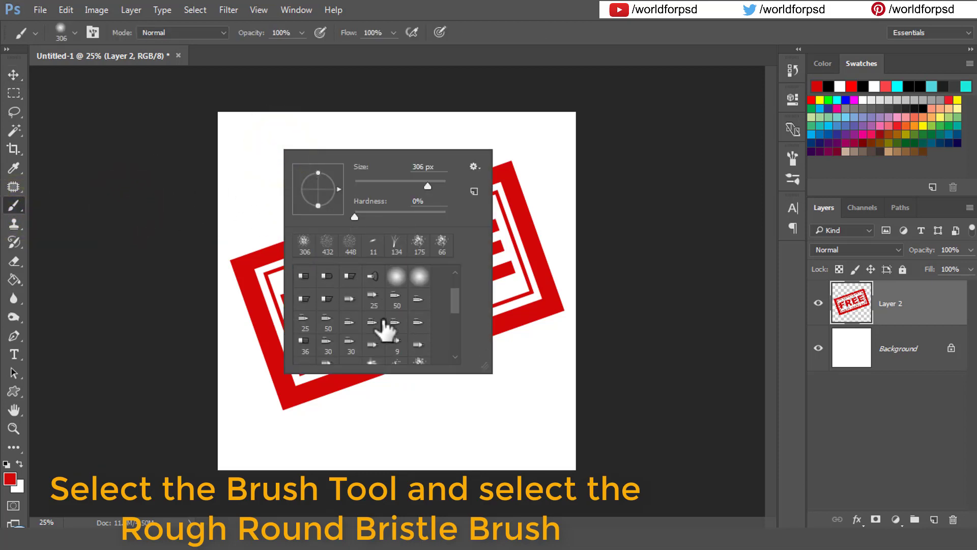
{"action": "scroll", "coordinate": [383, 329], "scroll_direction": "down", "scroll_amount": 2}
{"action": "scroll", "coordinate": [383, 328], "scroll_direction": "down", "scroll_amount": 2}
{"action": "scroll", "coordinate": [383, 328], "scroll_direction": "down", "scroll_amount": 2}
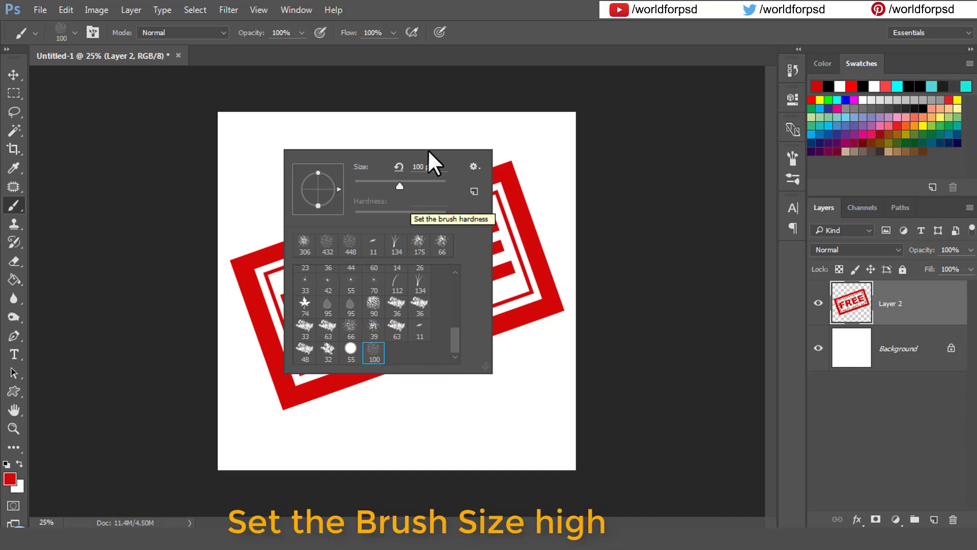
{"action": "left_click", "coordinate": [432, 186]}
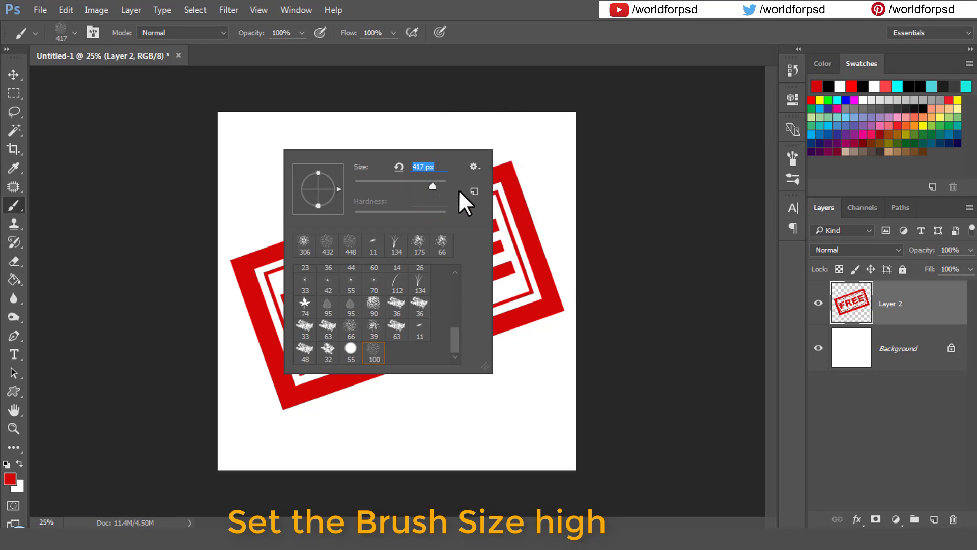
Add a layer mask to Layer 2 and speckle the stamp's lower corners and the F.
{"action": "left_click", "coordinate": [878, 326]}
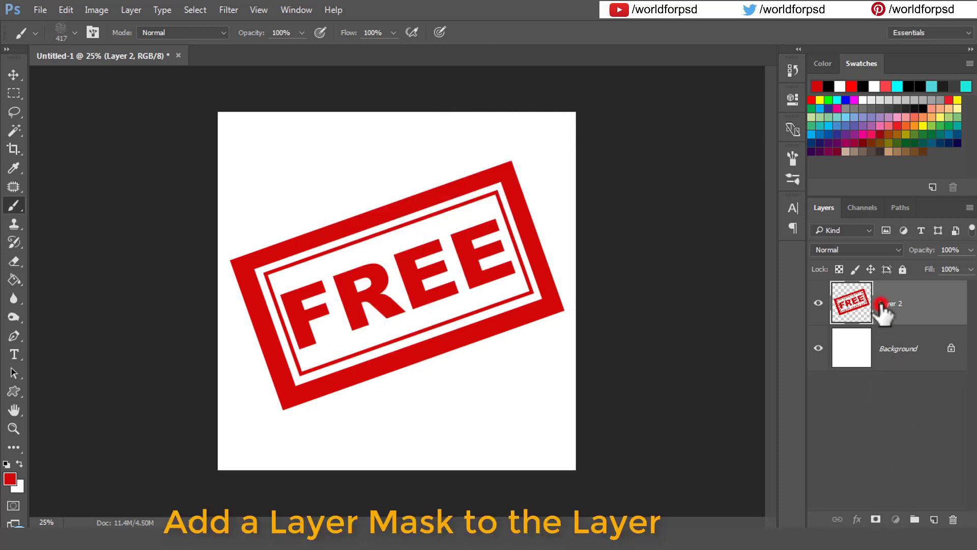
{"action": "left_click", "coordinate": [875, 520]}
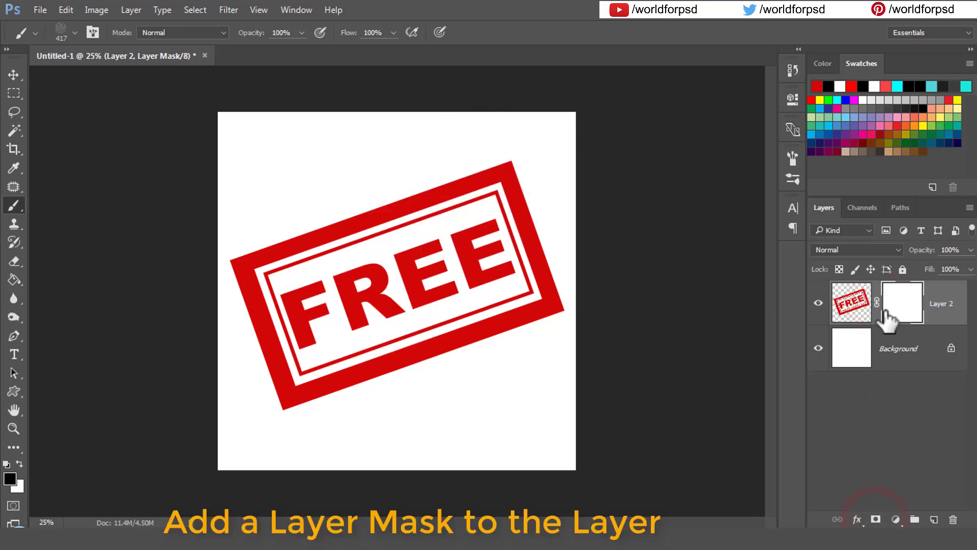
{"action": "left_click_drag", "start_coordinate": [489, 346], "coordinate": [492, 331]}
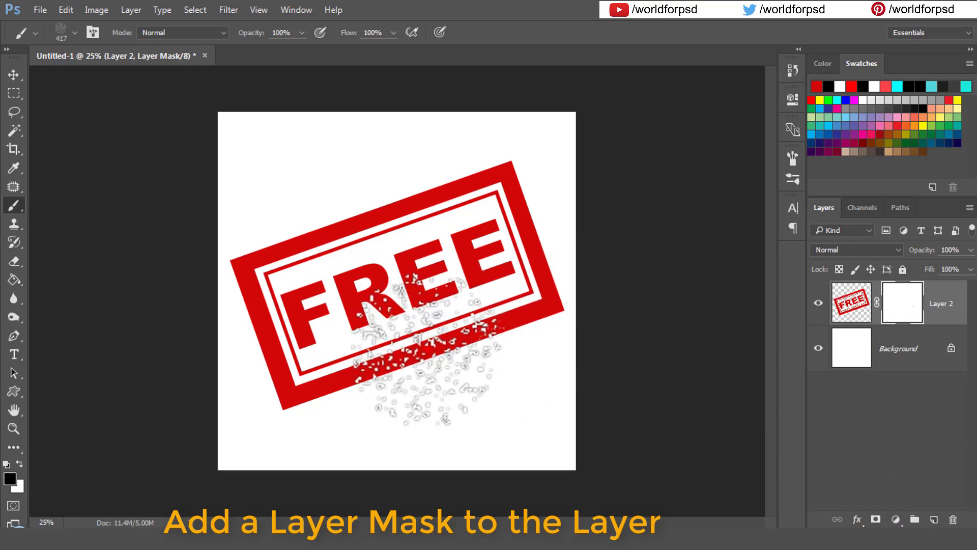
{"action": "left_click", "coordinate": [427, 349]}
{"action": "left_click", "coordinate": [328, 358]}
{"action": "left_click", "coordinate": [290, 387]}
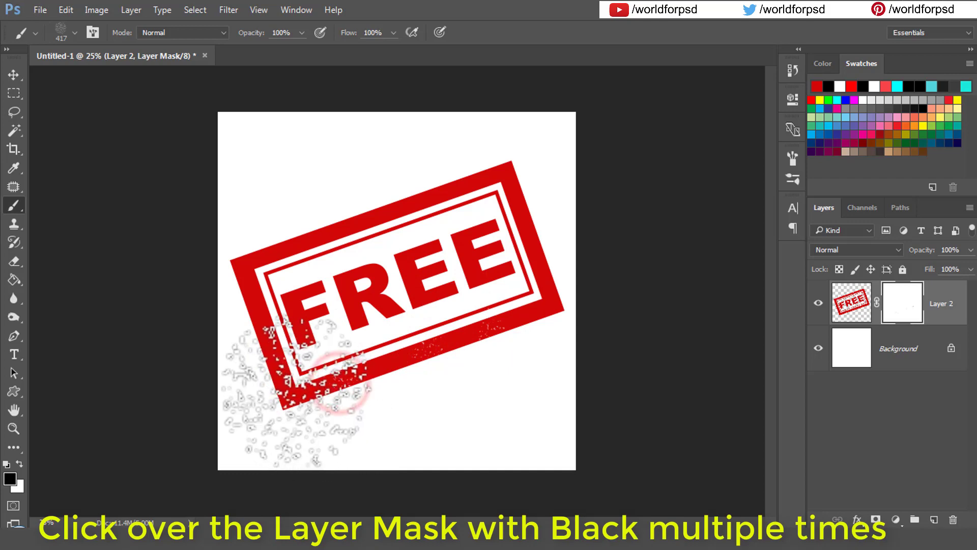
Distress the top-left border, the last E and the right border with grunge speckles.
{"action": "left_click", "coordinate": [265, 265]}
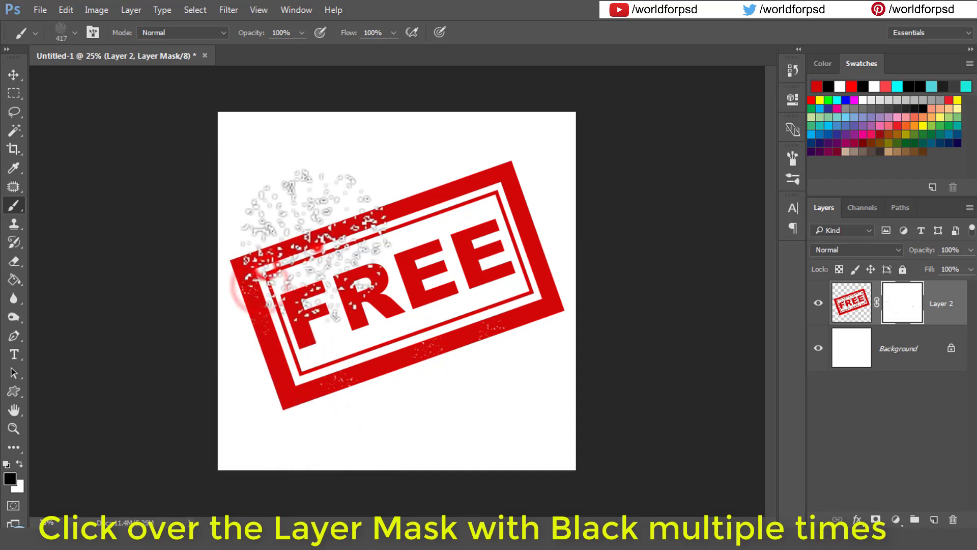
{"action": "left_click", "coordinate": [318, 247]}
{"action": "left_click", "coordinate": [247, 252]}
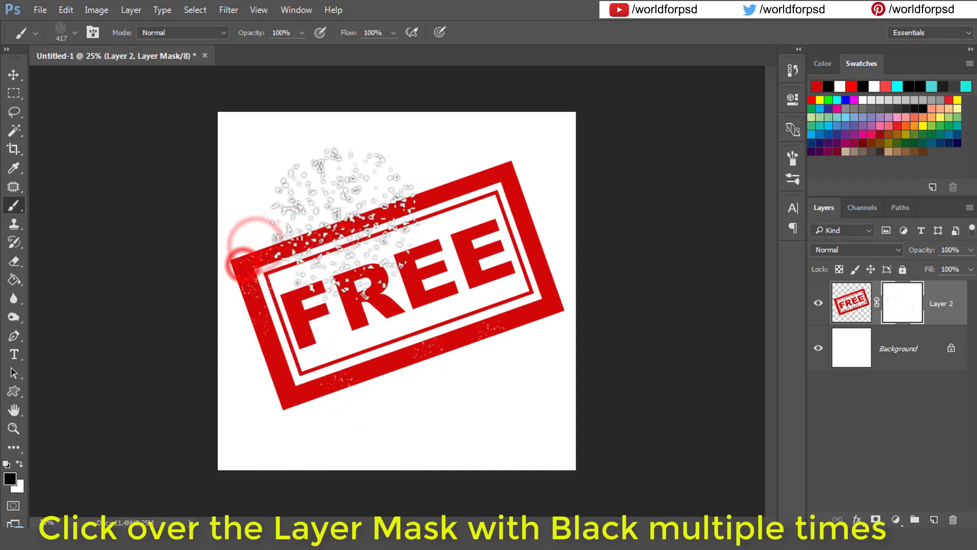
{"action": "left_click", "coordinate": [346, 219]}
{"action": "left_click", "coordinate": [448, 176]}
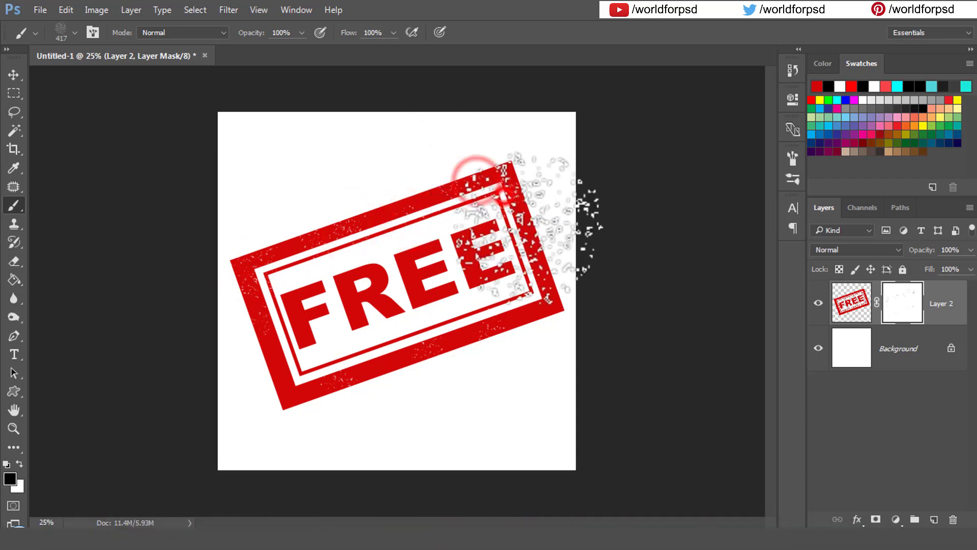
{"action": "left_click", "coordinate": [504, 193]}
{"action": "left_click", "coordinate": [542, 237]}
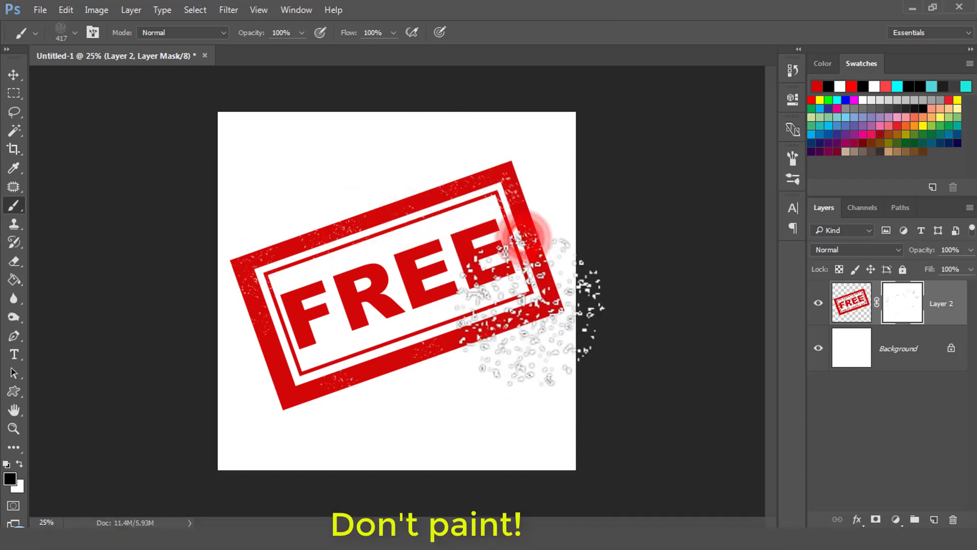
{"action": "left_click", "coordinate": [531, 308]}
Wear speckles into the lower border and the F, R and E letters.
{"action": "left_click", "coordinate": [404, 345]}
{"action": "left_click", "coordinate": [462, 357]}
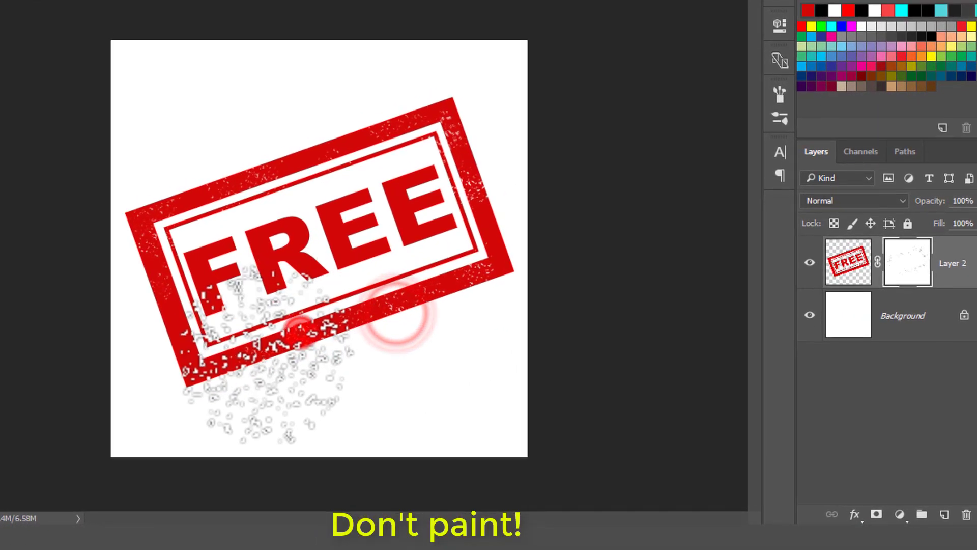
{"action": "left_click", "coordinate": [380, 362]}
{"action": "left_click", "coordinate": [175, 360]}
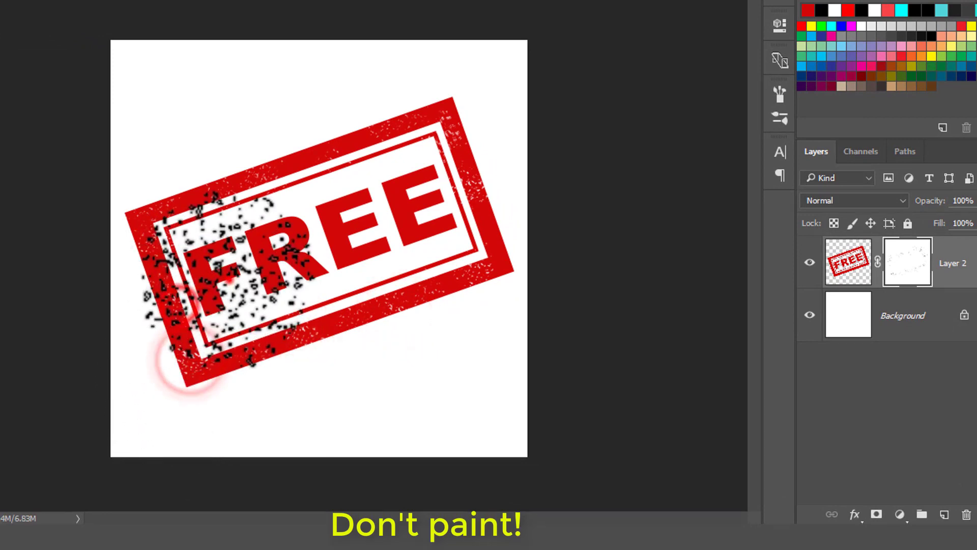
{"action": "left_click", "coordinate": [158, 311]}
{"action": "left_click", "coordinate": [232, 277]}
{"action": "left_click", "coordinate": [206, 249]}
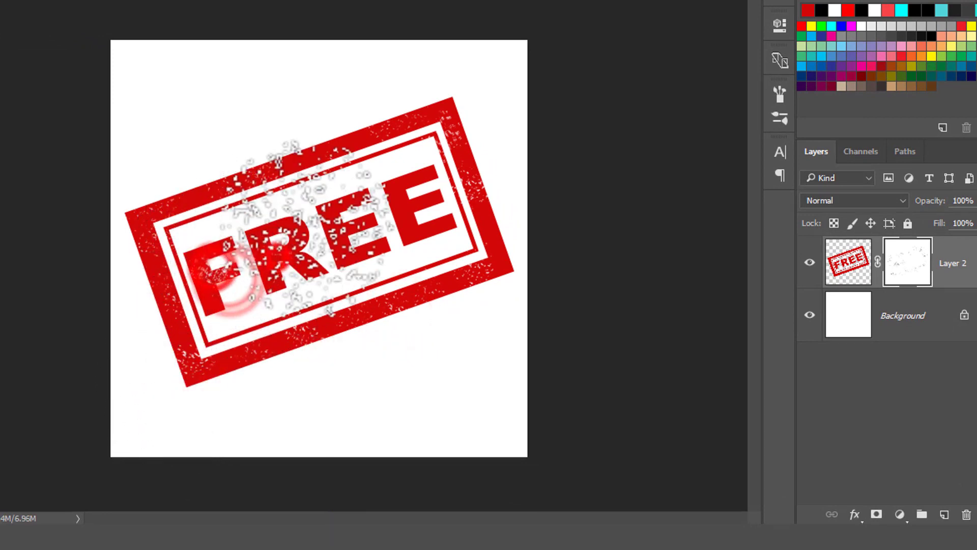
{"action": "left_click", "coordinate": [303, 229]}
{"action": "left_click", "coordinate": [414, 173]}
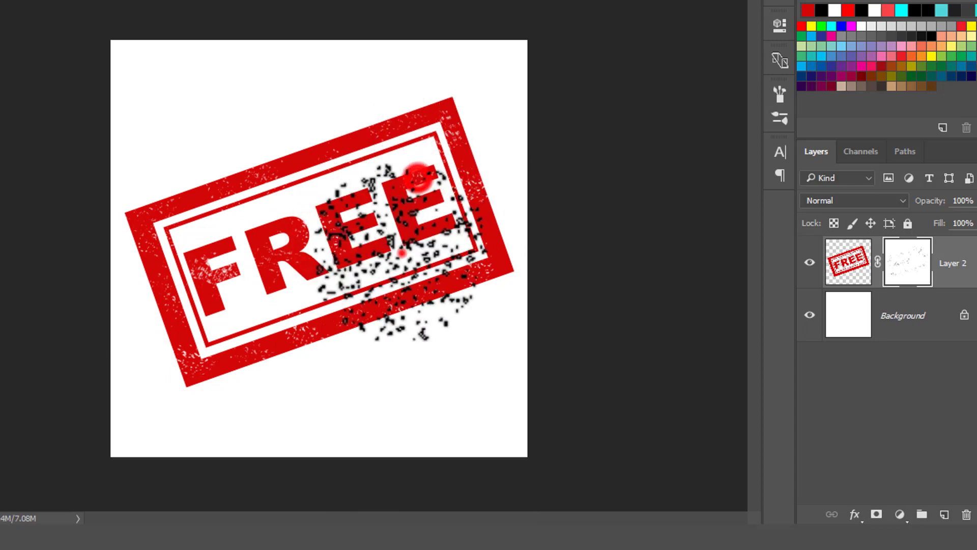
{"action": "left_click", "coordinate": [402, 252]}
Distress the stamp's left and top borders with more grunge speckles.
{"action": "left_click", "coordinate": [219, 321]}
{"action": "left_click", "coordinate": [155, 315]}
{"action": "left_click", "coordinate": [140, 206]}
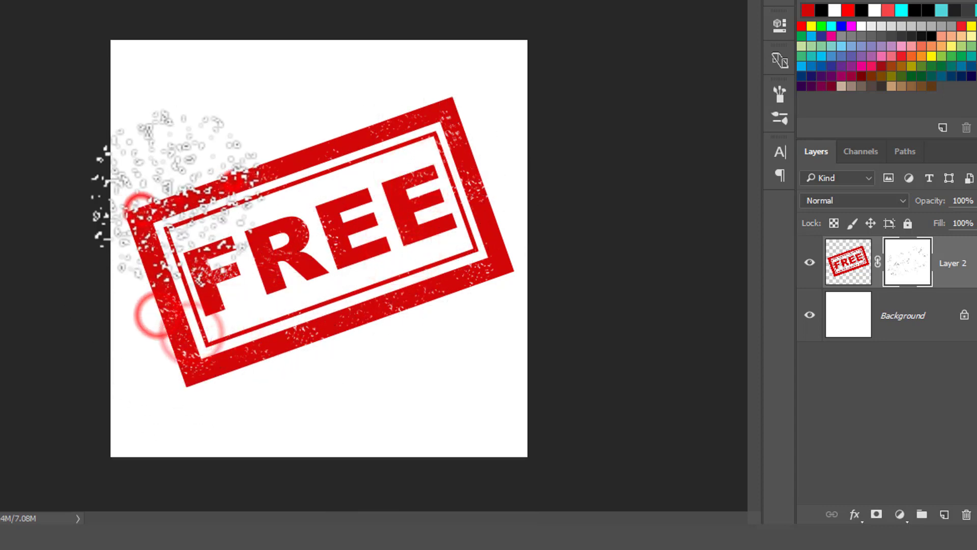
{"action": "left_click", "coordinate": [178, 196]}
{"action": "left_click", "coordinate": [226, 176]}
{"action": "left_click", "coordinate": [250, 166]}
{"action": "left_click", "coordinate": [366, 129]}
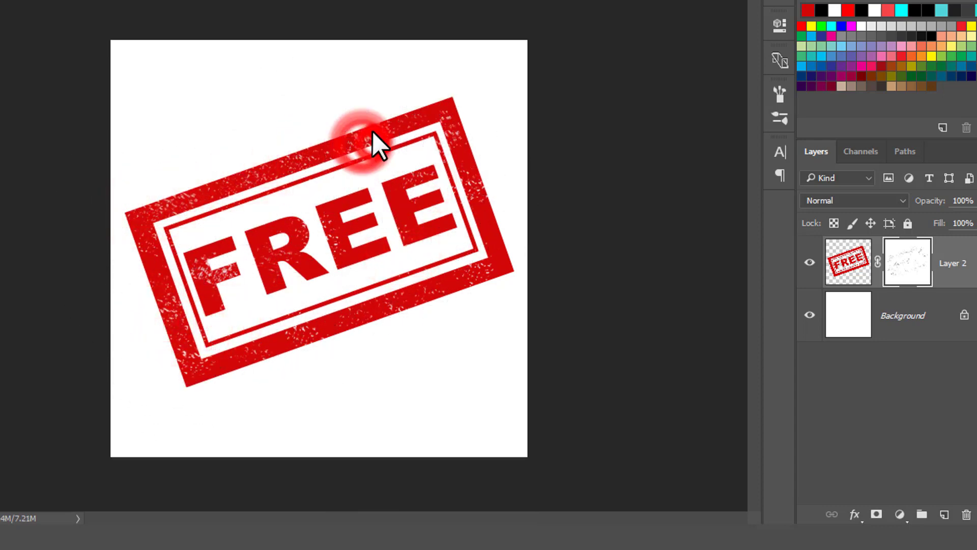
Add more worn spots across the FREE letters and the border.
{"action": "left_click", "coordinate": [240, 360]}
{"action": "left_click", "coordinate": [308, 316]}
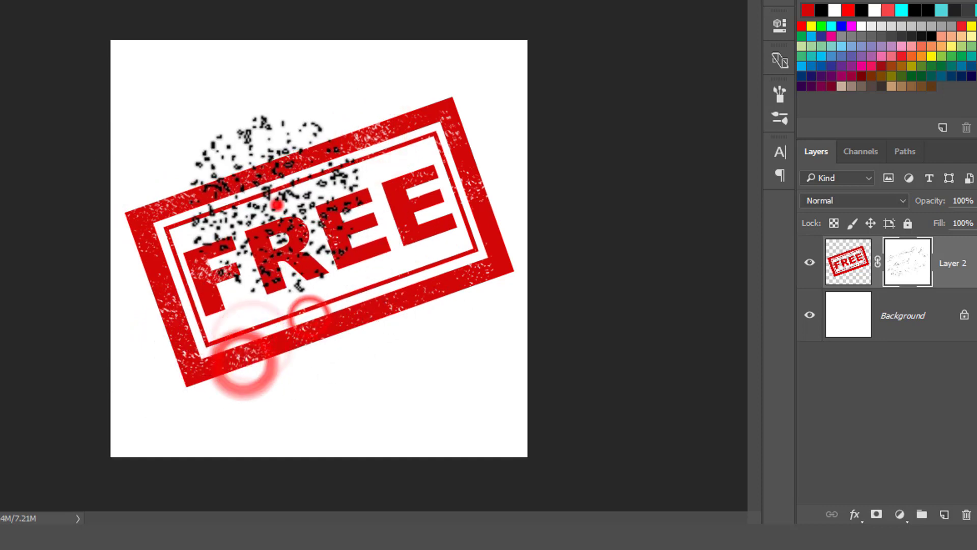
{"action": "left_click", "coordinate": [277, 204]}
{"action": "left_click", "coordinate": [201, 206]}
{"action": "left_click", "coordinate": [229, 176]}
{"action": "left_click", "coordinate": [278, 257]}
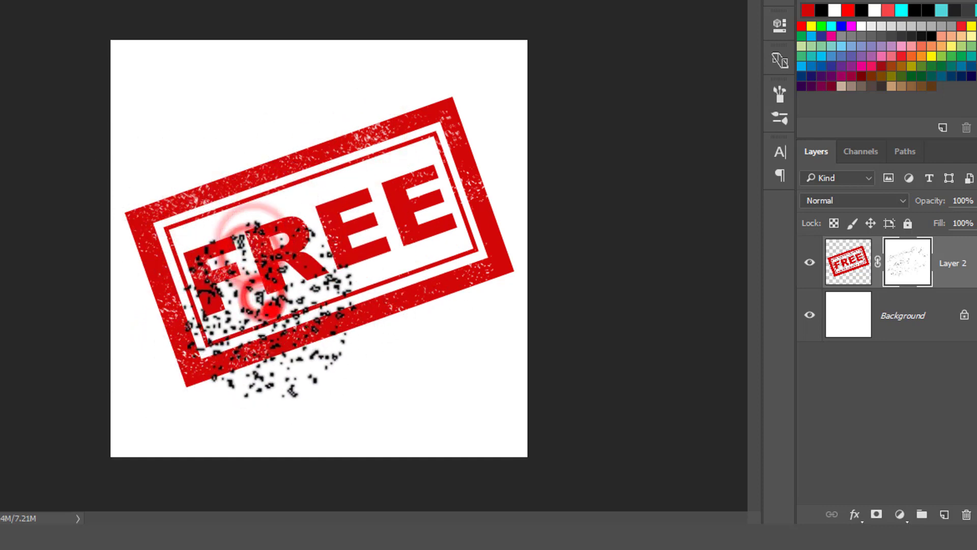
{"action": "left_click", "coordinate": [268, 308]}
Distress the top border toward the right, the right border and the lower-left corner.
{"action": "left_click", "coordinate": [241, 241]}
{"action": "left_click", "coordinate": [338, 186]}
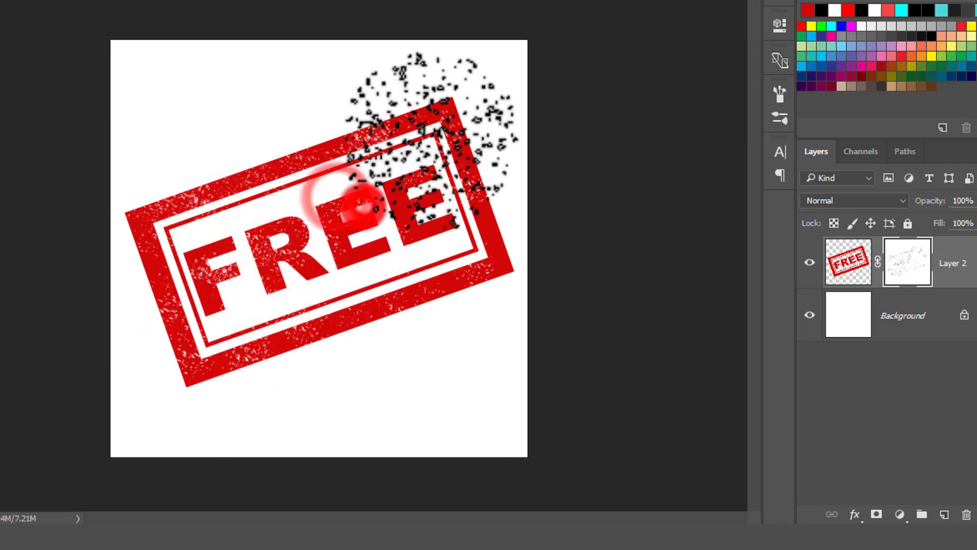
{"action": "left_click", "coordinate": [364, 209]}
{"action": "left_click", "coordinate": [422, 131]}
{"action": "left_click", "coordinate": [501, 262]}
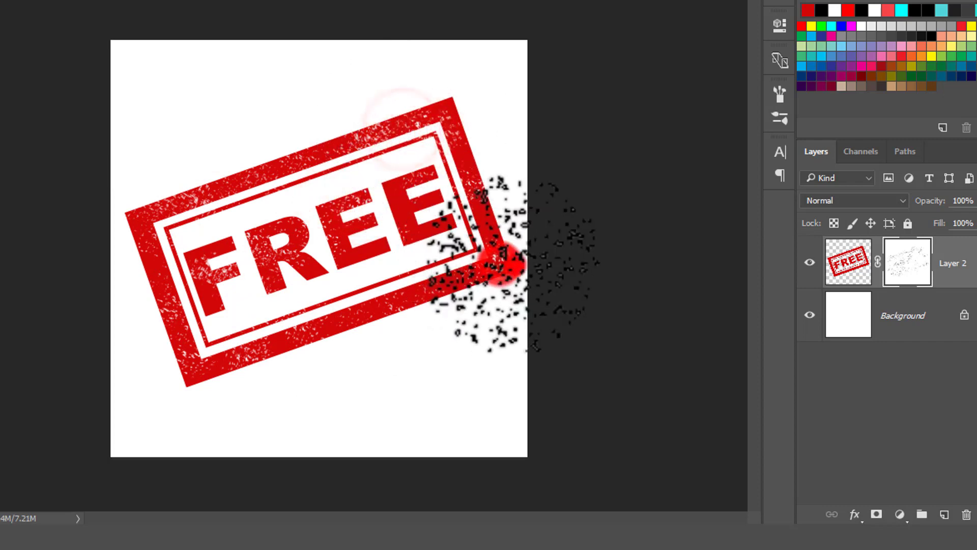
{"action": "left_click", "coordinate": [194, 385]}
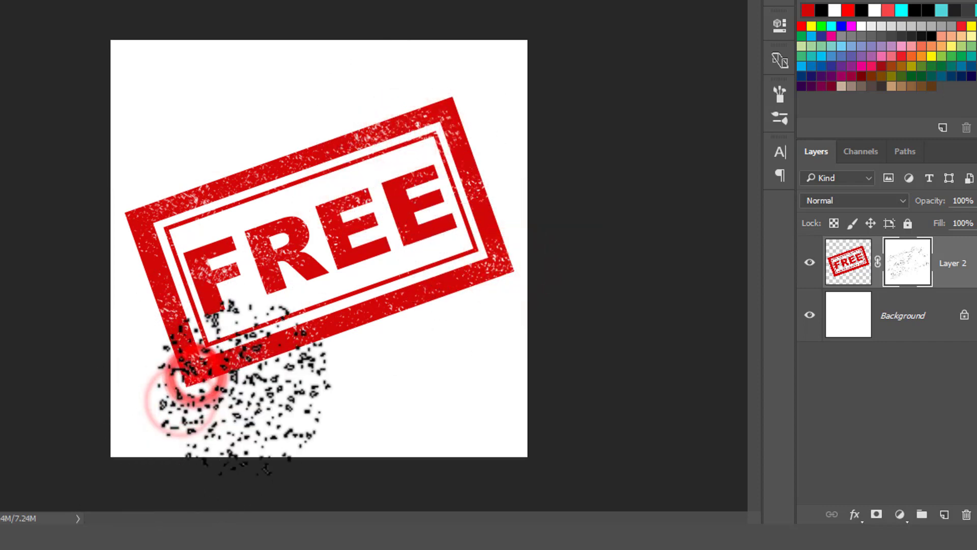
{"action": "left_click", "coordinate": [162, 278]}
Finish with scattered wear on RE, the final E and the lower right edge.
{"action": "left_click", "coordinate": [283, 198]}
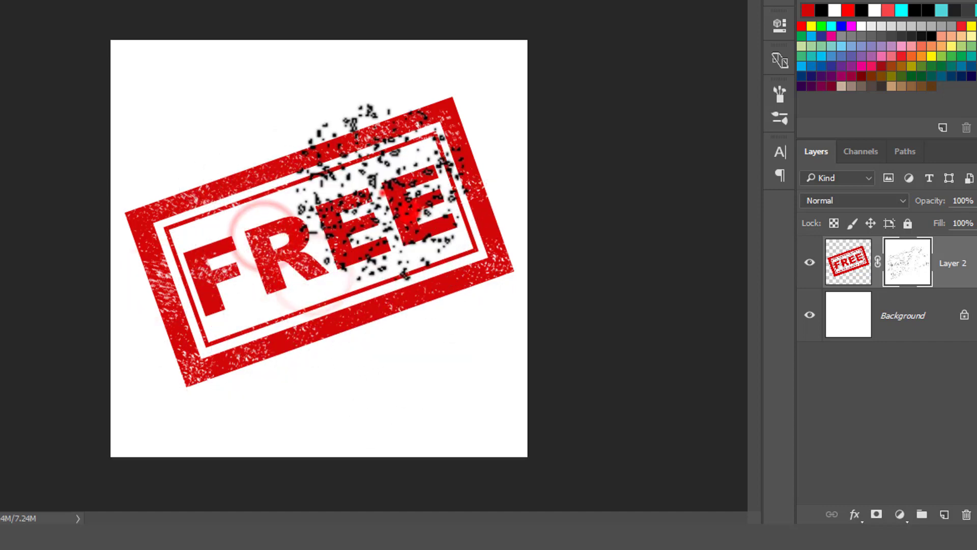
{"action": "left_click", "coordinate": [387, 194]}
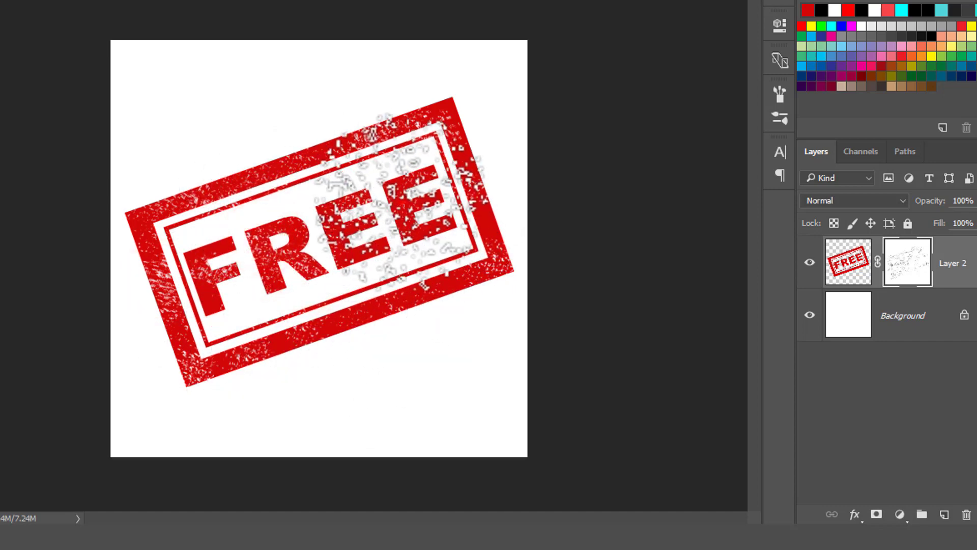
{"action": "left_click", "coordinate": [429, 247]}
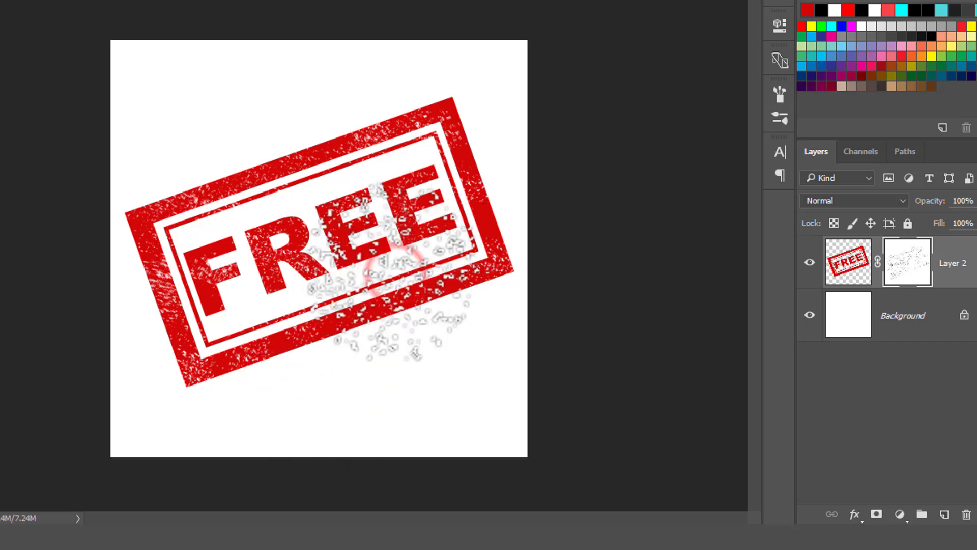
{"action": "left_click", "coordinate": [403, 263]}
{"action": "left_click", "coordinate": [428, 298]}
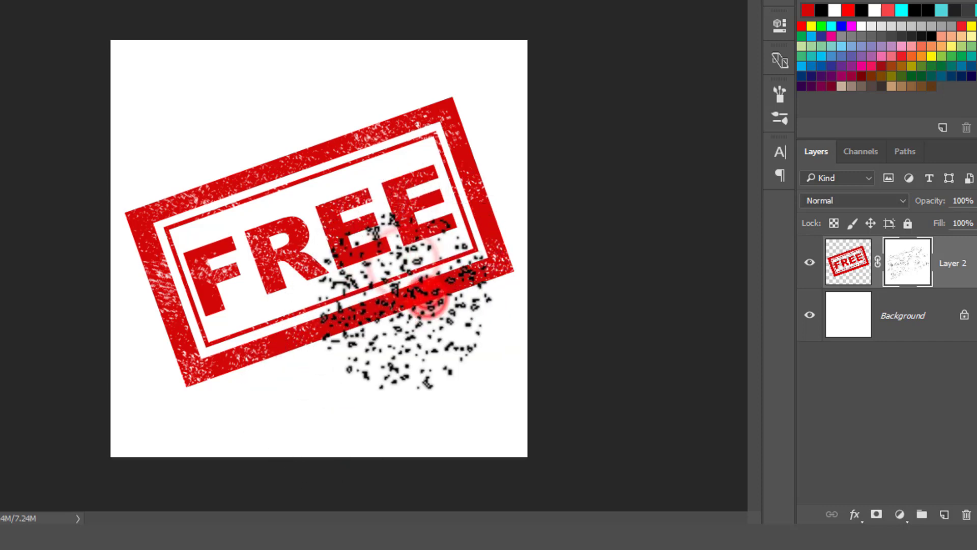
{"action": "left_click", "coordinate": [329, 321]}
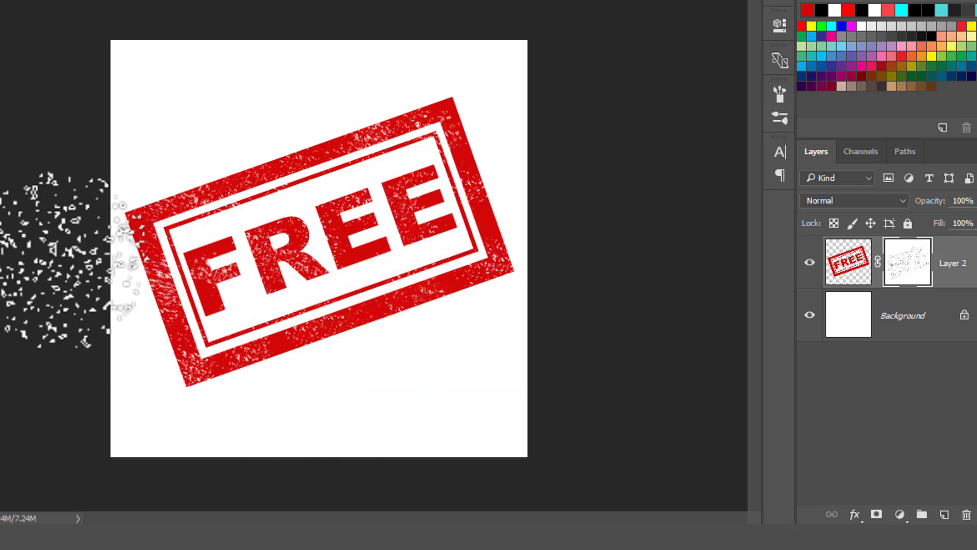
{"action": "key", "text": "v"}
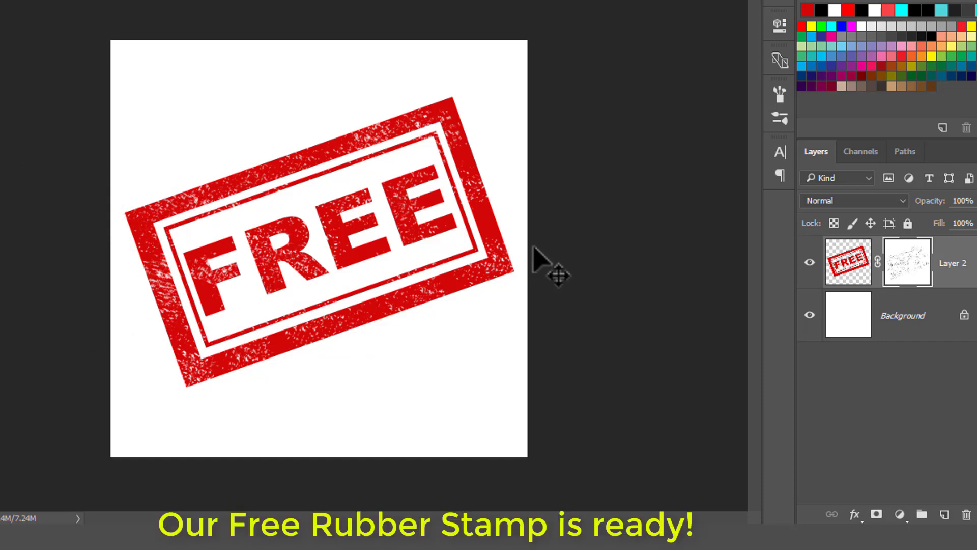